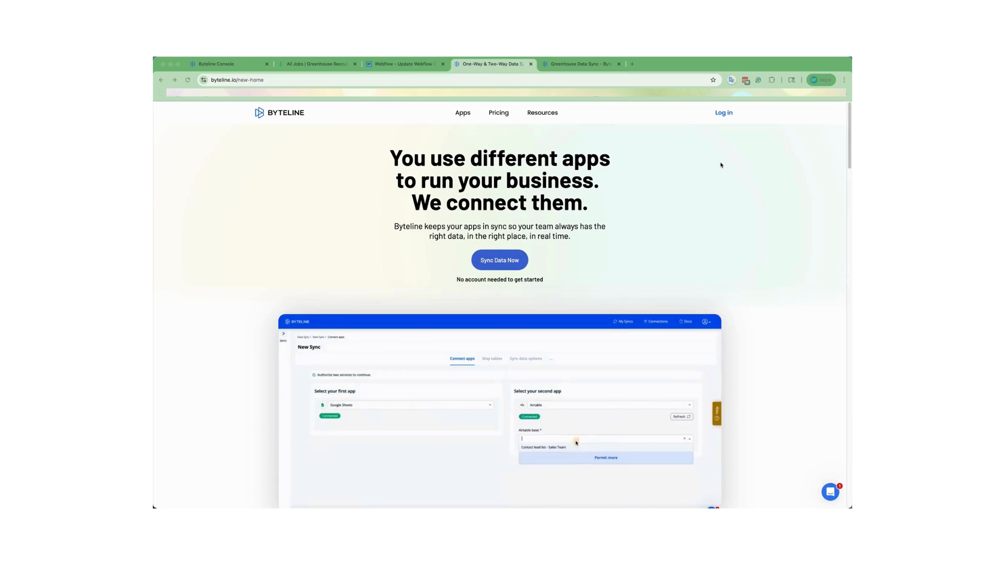
- Switch to Greenhouse and open the Marketing Manager job's post for editing from its job setup
{"action": "left_click", "coordinate": [316, 64]}
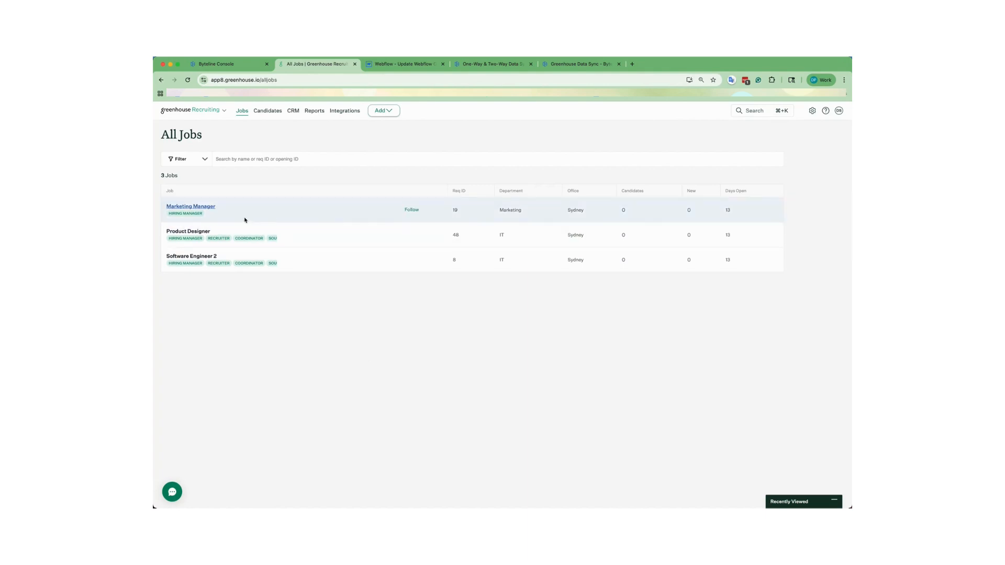
{"action": "left_click", "coordinate": [204, 209]}
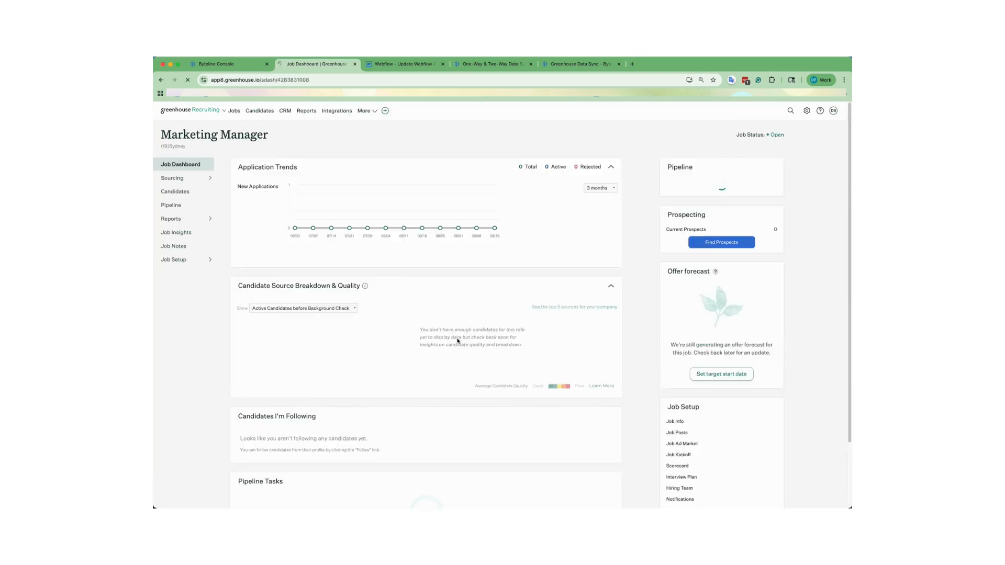
{"action": "left_click", "coordinate": [185, 260]}
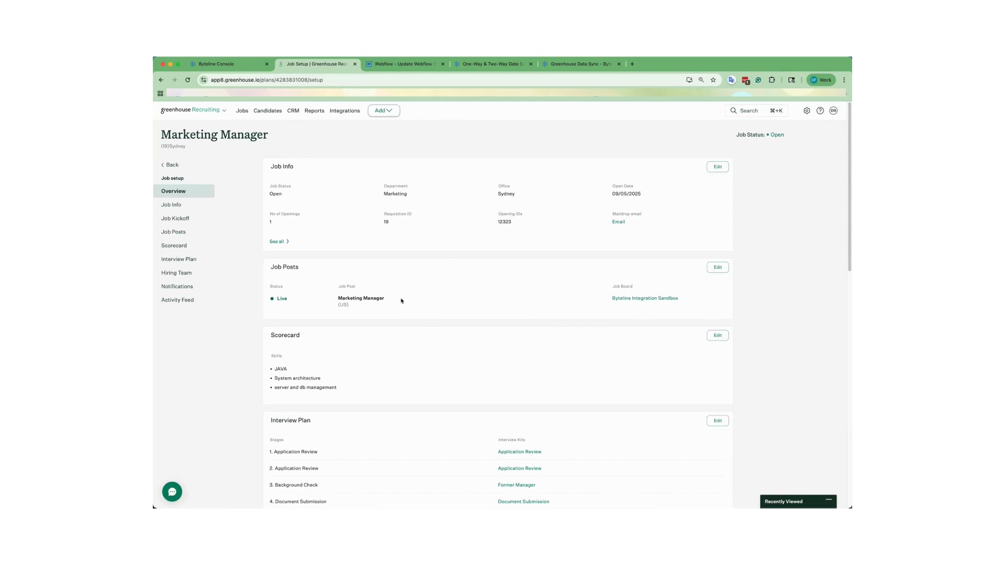
{"action": "left_click", "coordinate": [718, 268]}
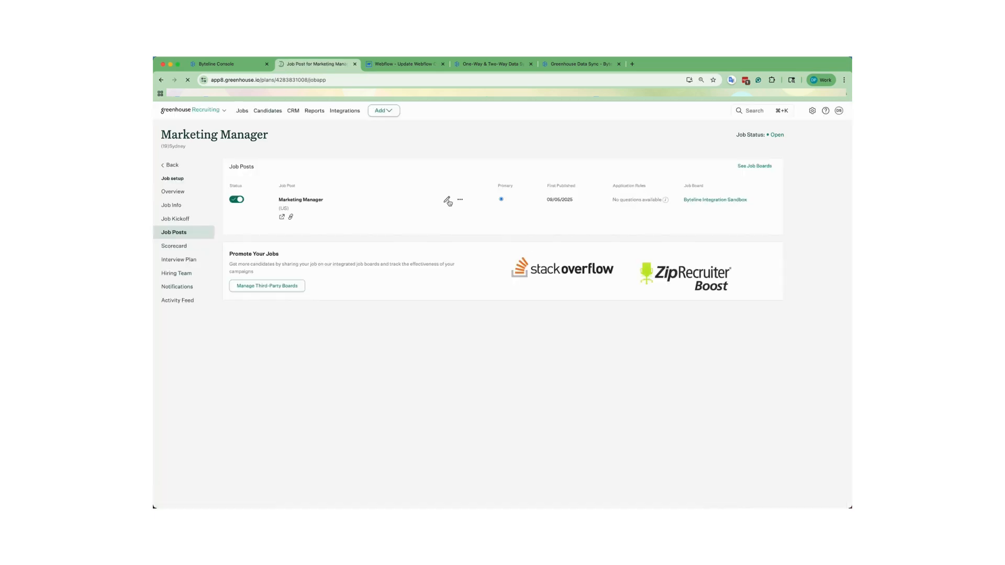
{"action": "left_click", "coordinate": [448, 200]}
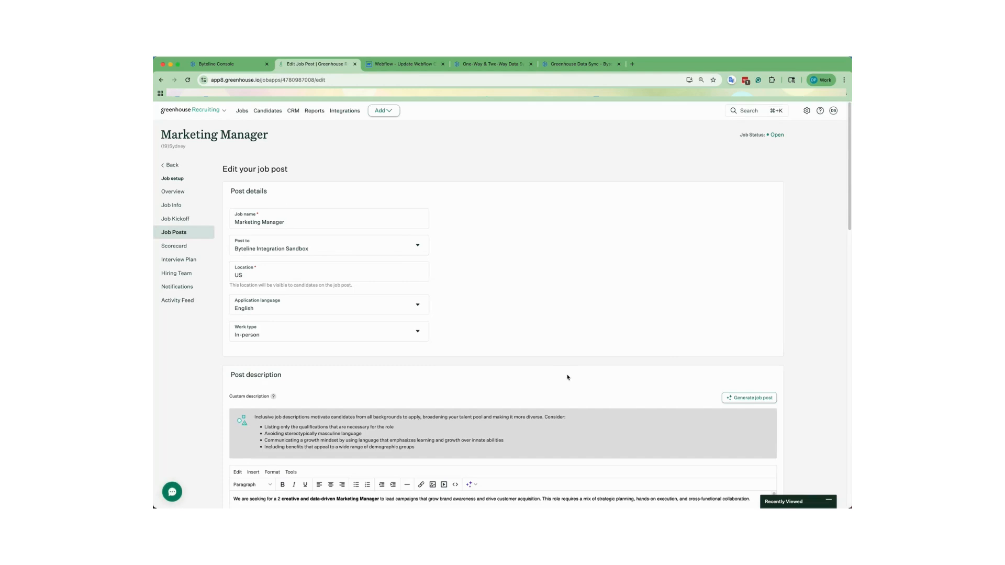
- Review the job post's custom description, including its responsibilities and qualifications
{"action": "scroll", "coordinate": [567, 375], "scroll_direction": "down", "scroll_amount": 5}
{"action": "left_click", "coordinate": [408, 371]}
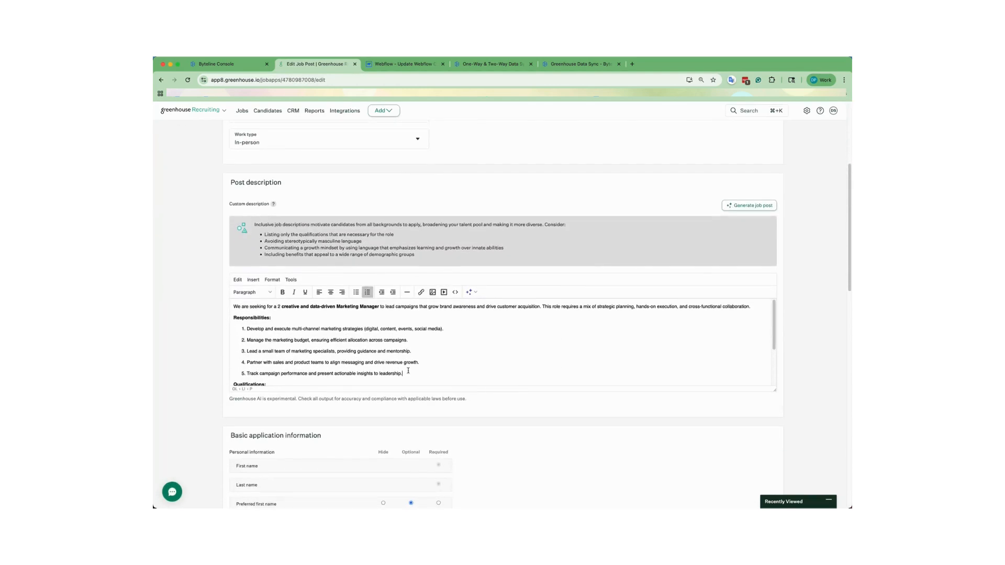
{"action": "left_click", "coordinate": [234, 307]}
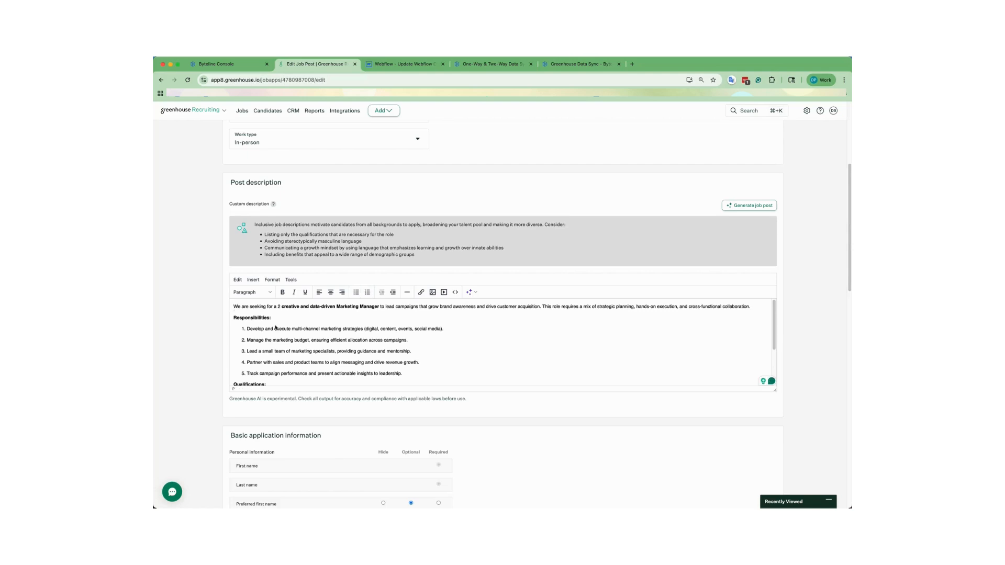
{"action": "left_click", "coordinate": [434, 373]}
{"action": "scroll", "coordinate": [655, 383], "scroll_direction": "down", "scroll_amount": 3}
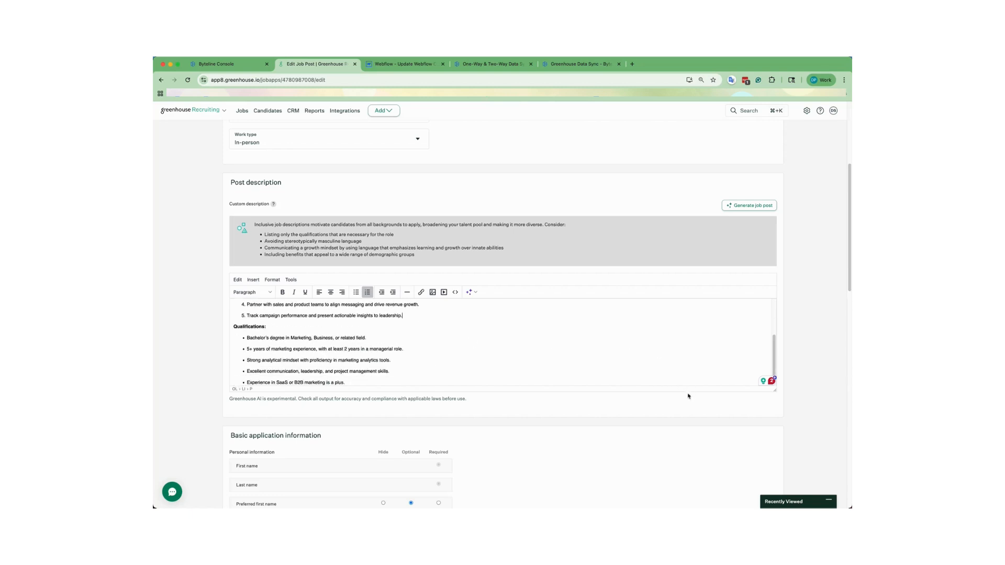
{"action": "scroll", "coordinate": [769, 381], "scroll_direction": "up", "scroll_amount": 5}
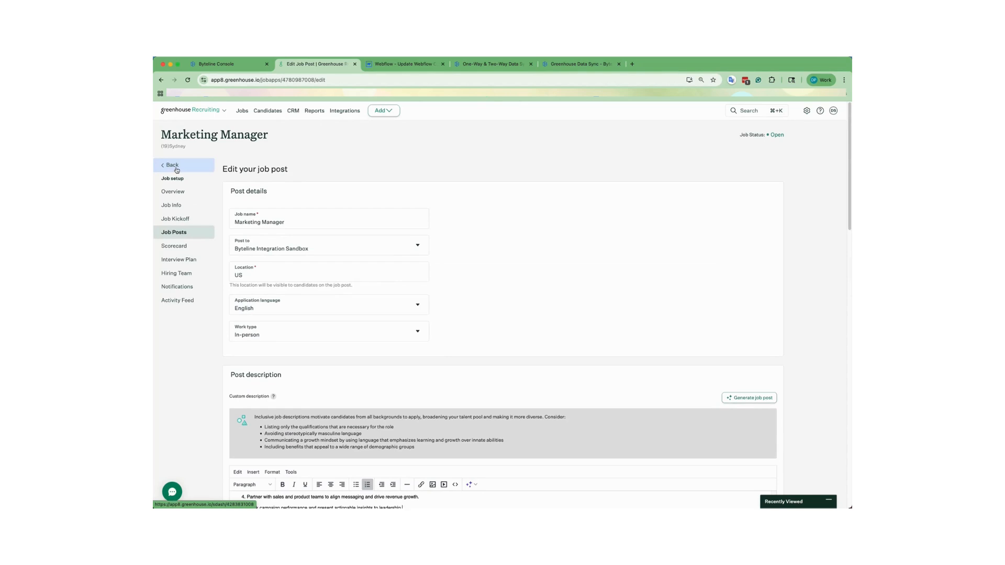
- Switch to Webflow and open the settings of the Job Posts CMS collection to examine its fields
{"action": "left_click", "coordinate": [405, 64]}
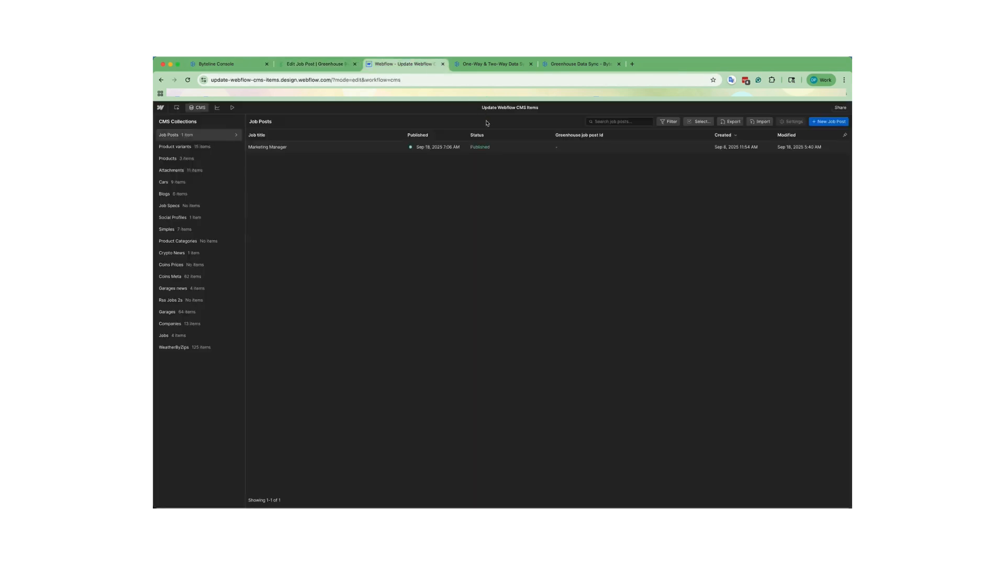
{"action": "left_click", "coordinate": [236, 142]}
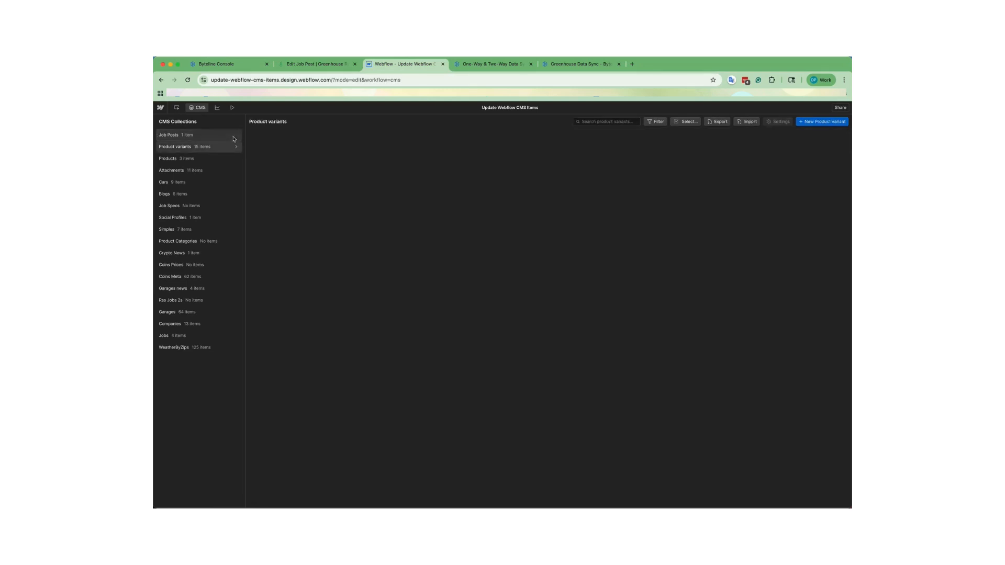
{"action": "left_click", "coordinate": [234, 137]}
{"action": "left_click", "coordinate": [236, 134]}
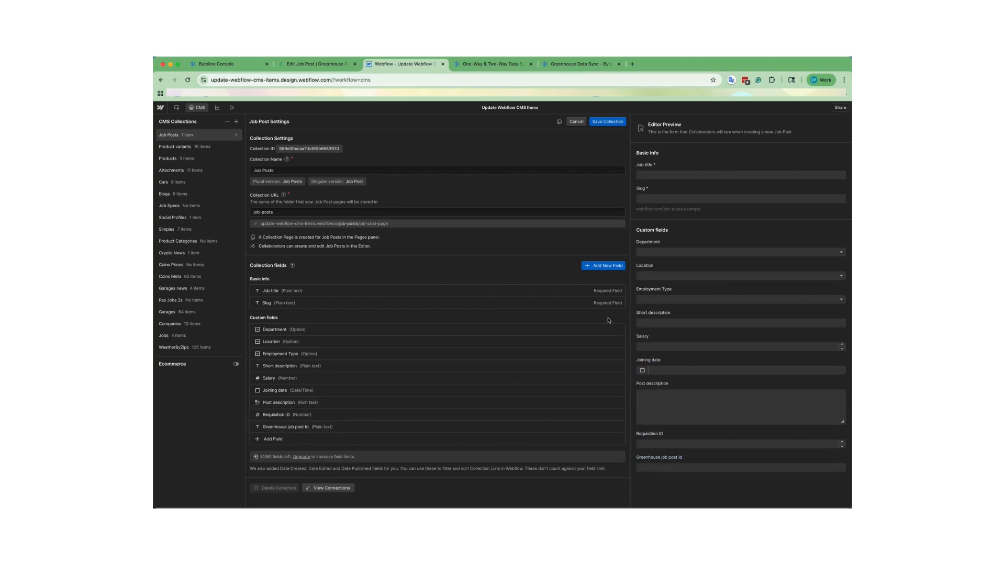
- Switch to the Greenhouse Data Sync documentation and examine the job application link format and how to find the job board URL
{"action": "left_click", "coordinate": [581, 63]}
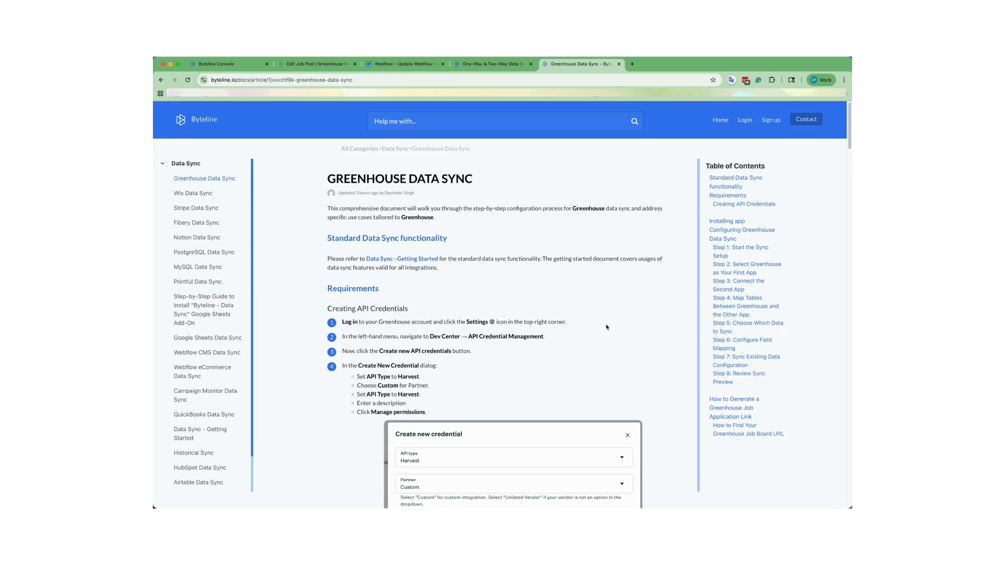
{"action": "left_click", "coordinate": [740, 434]}
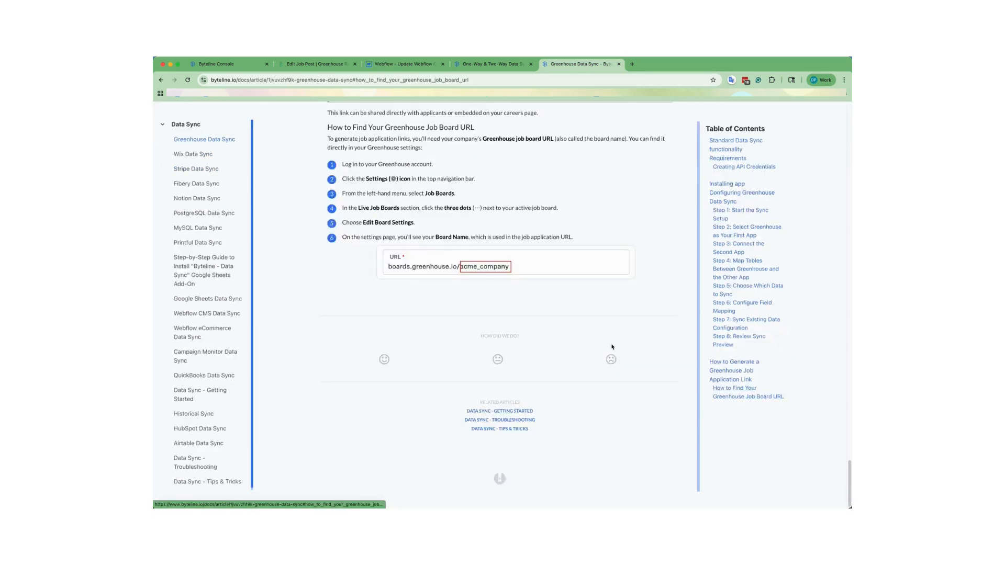
{"action": "scroll", "coordinate": [617, 349], "scroll_direction": "up", "scroll_amount": 6}
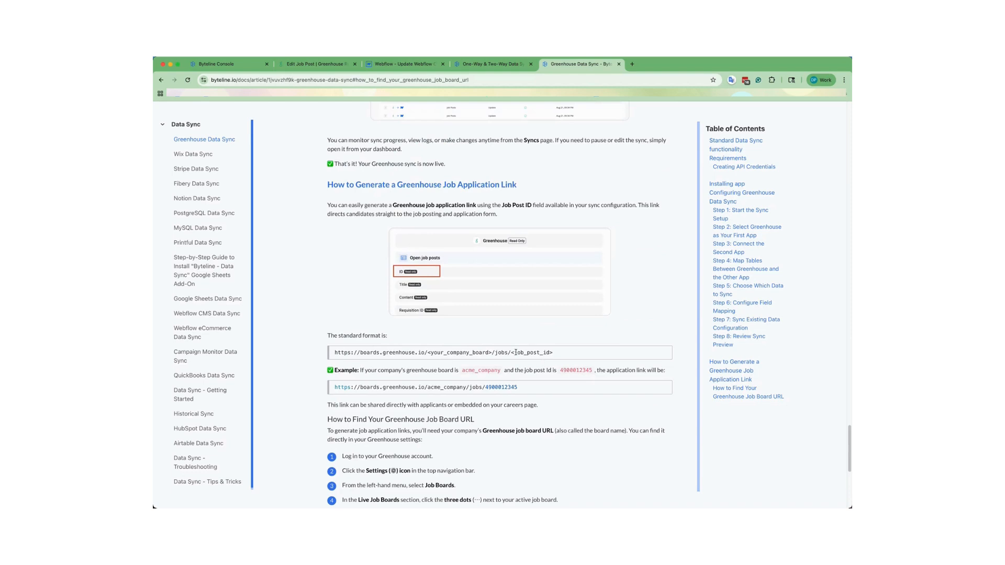
{"action": "left_click_drag", "start_coordinate": [510, 352], "coordinate": [562, 358]}
{"action": "left_click_drag", "start_coordinate": [335, 352], "coordinate": [574, 360]}
{"action": "left_click", "coordinate": [500, 354]}
{"action": "double_click", "coordinate": [460, 354]}
{"action": "scroll", "coordinate": [614, 421], "scroll_direction": "down", "scroll_amount": 3}
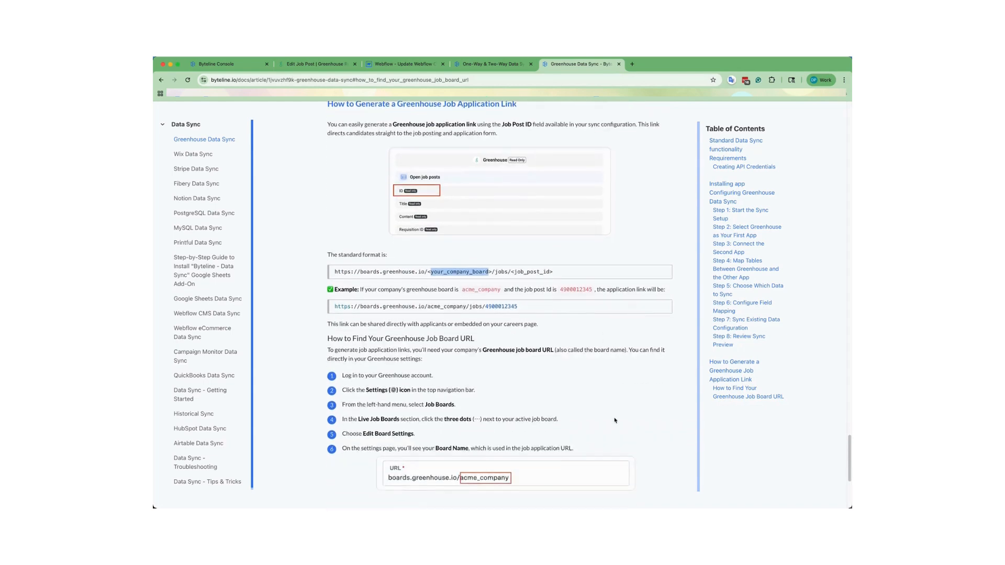
{"action": "left_click_drag", "start_coordinate": [332, 347], "coordinate": [458, 445]}
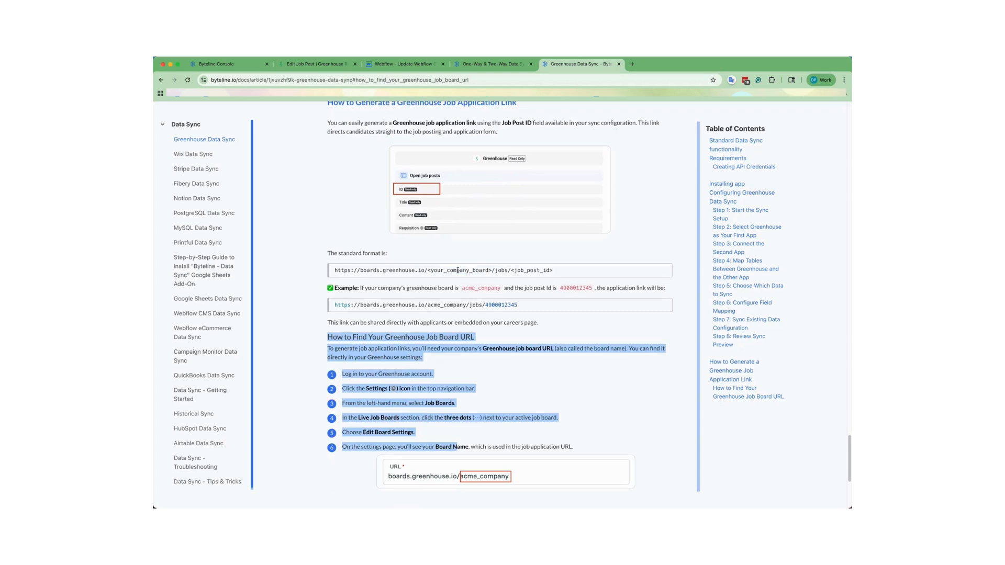
{"action": "left_click", "coordinate": [545, 402]}
{"action": "scroll", "coordinate": [544, 402], "scroll_direction": "up", "scroll_amount": 10}
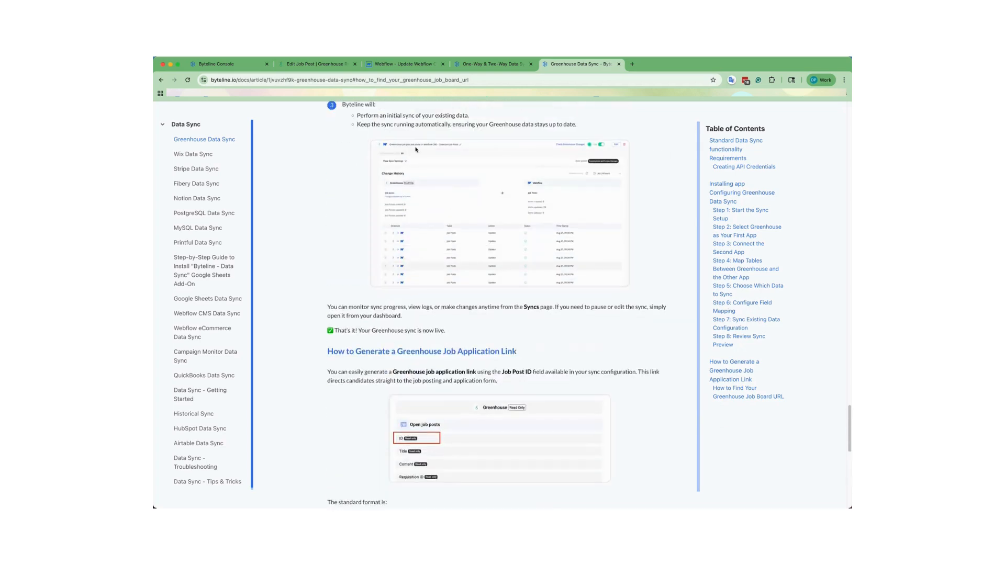
- Close the Byteline homepage and return to the Data Sync dashboard in Byteline Console
{"action": "left_click", "coordinate": [394, 65]}
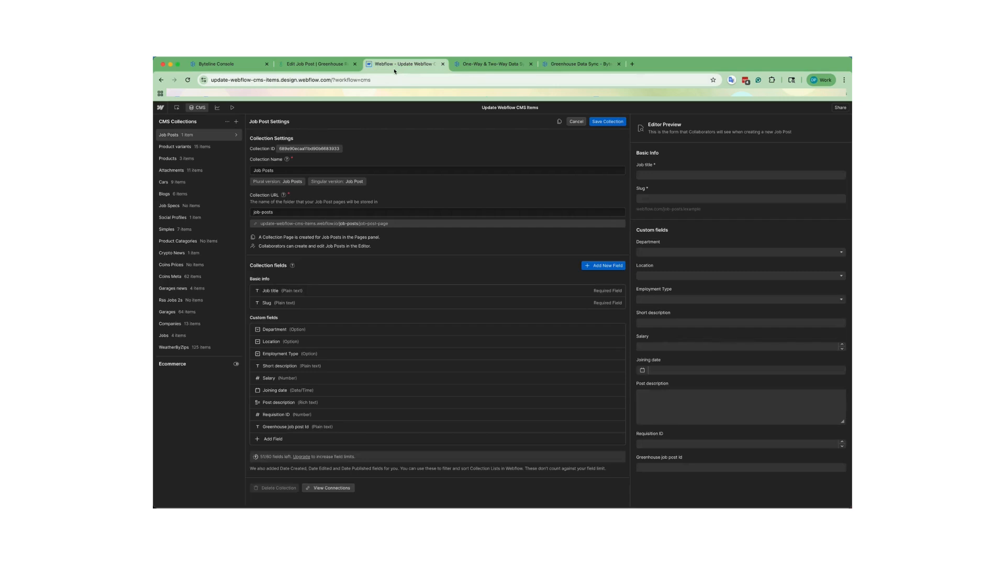
{"action": "left_click", "coordinate": [222, 65]}
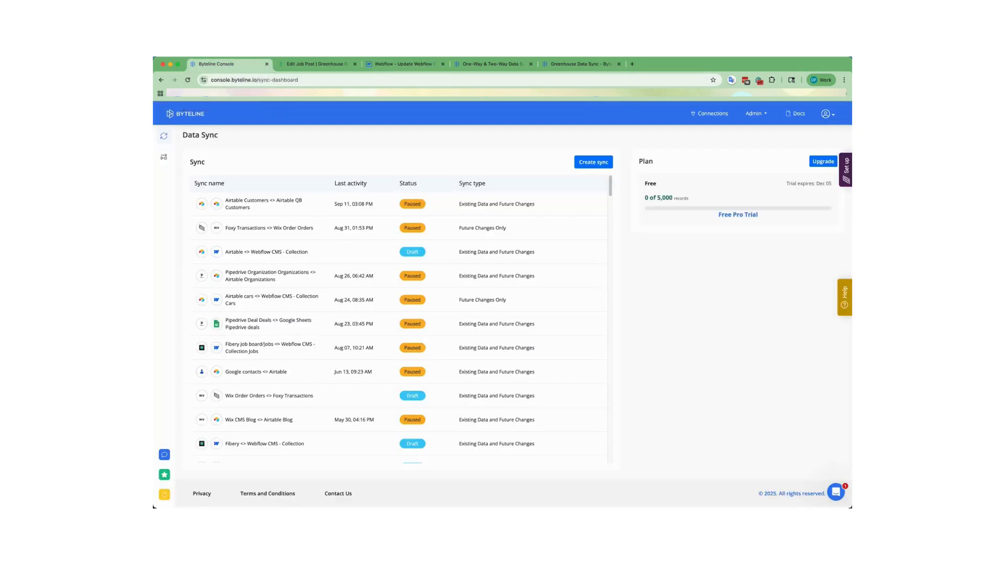
{"action": "left_click", "coordinate": [490, 63]}
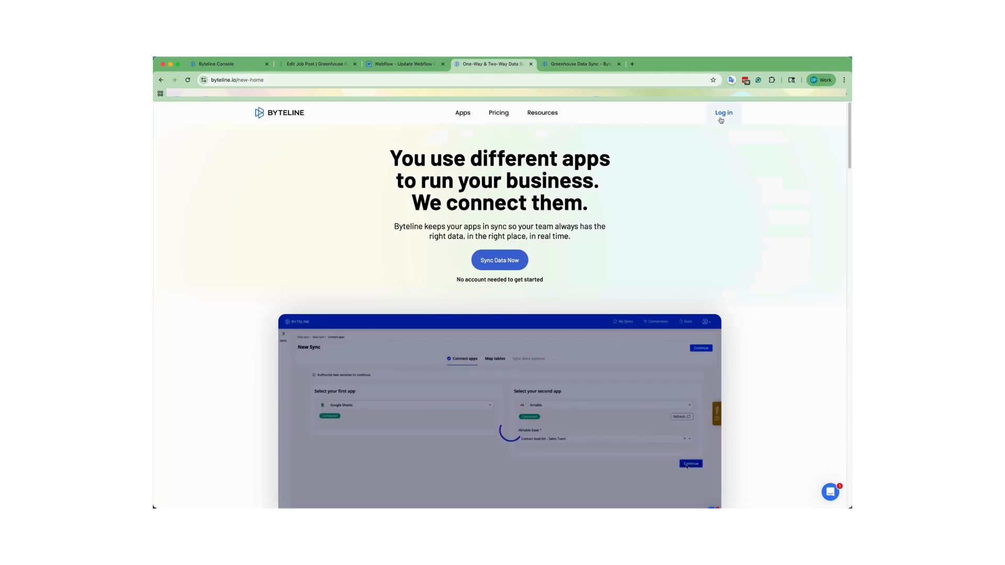
{"action": "left_click", "coordinate": [530, 64]}
{"action": "left_click", "coordinate": [223, 64]}
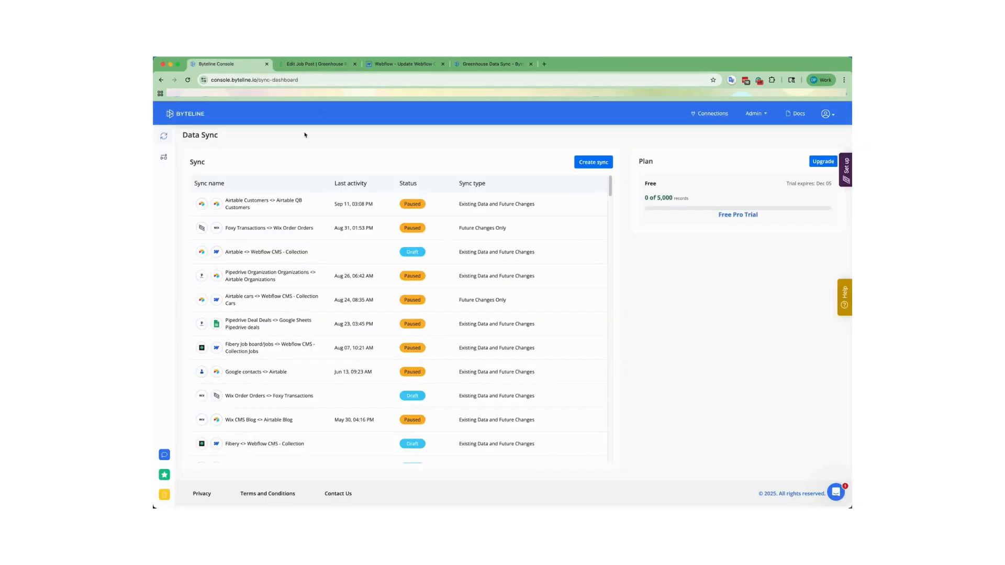
- Create a new sync with Greenhouse as the first app and Job post as its data type
{"action": "left_click", "coordinate": [597, 163]}
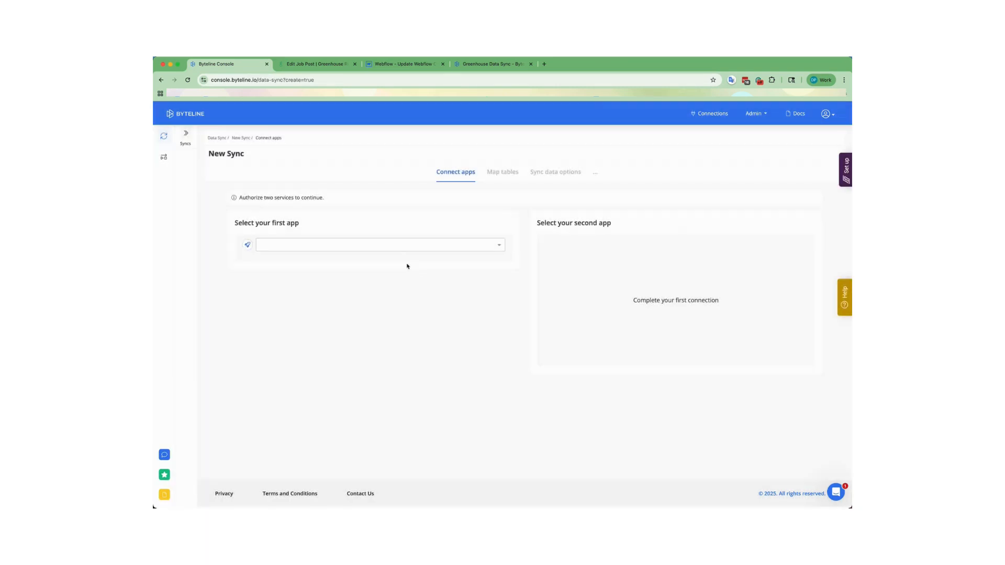
{"action": "left_click", "coordinate": [385, 247]}
{"action": "type", "text": "gre"}
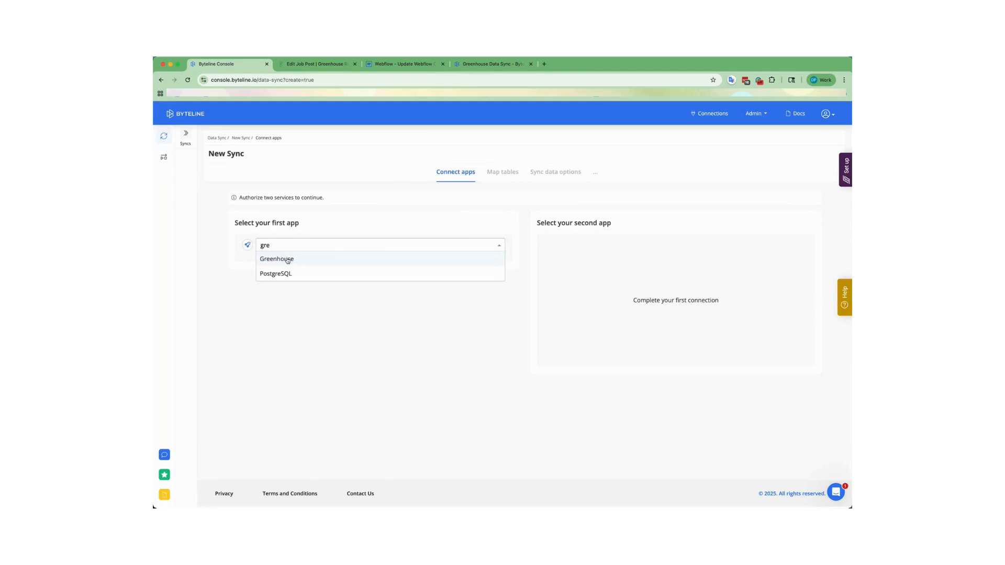
{"action": "left_click", "coordinate": [288, 259]}
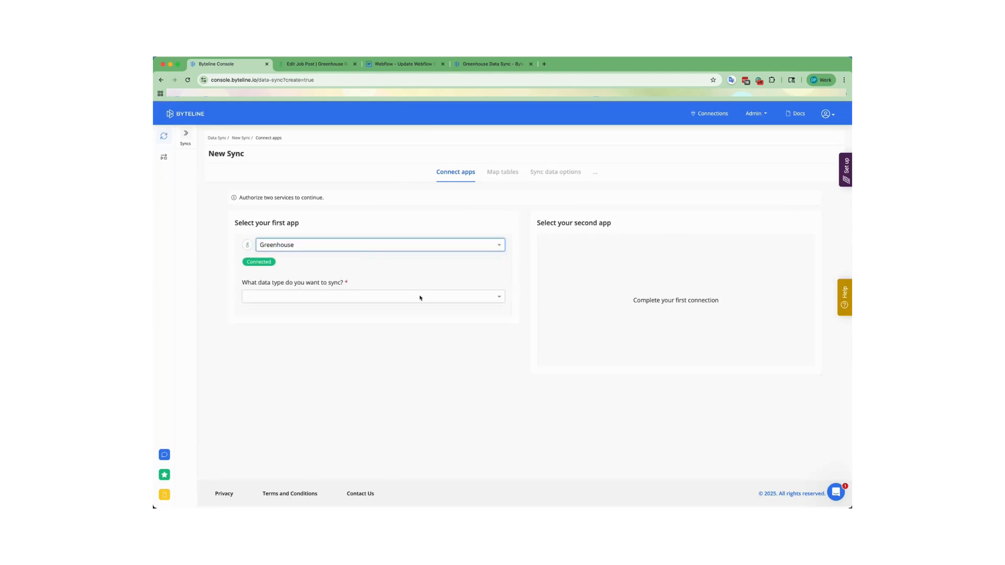
{"action": "left_click", "coordinate": [266, 296]}
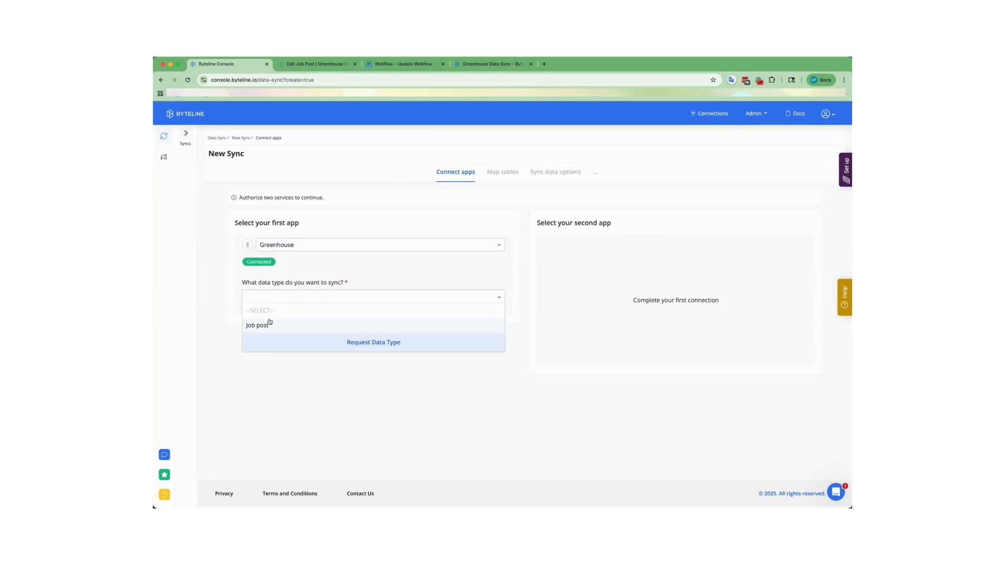
{"action": "left_click", "coordinate": [269, 325]}
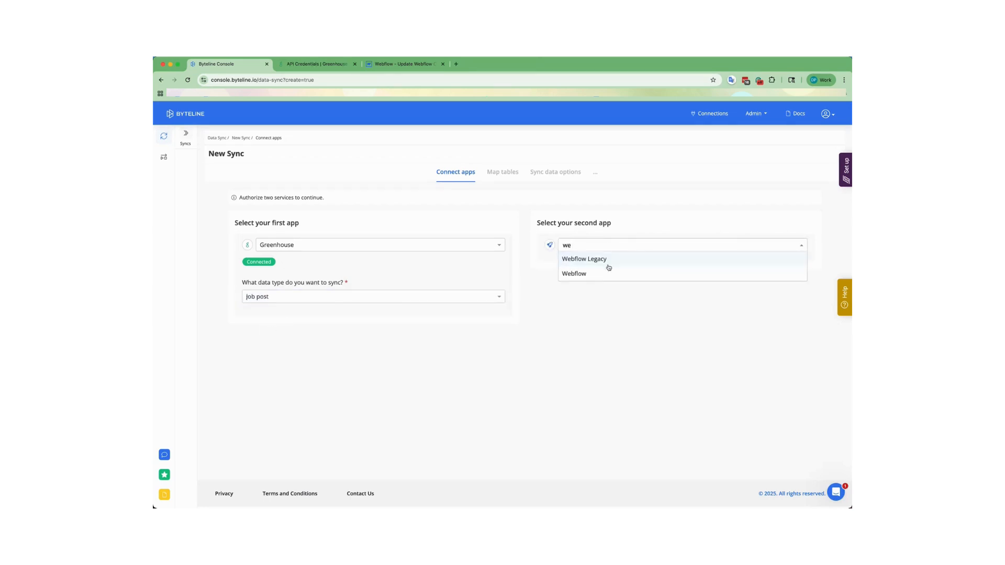
- Set Webflow as the second app with data type CMS - Collection and site Update Webflow CMS Items, and continue to table mapping
{"action": "left_click", "coordinate": [597, 277]}
{"action": "left_click", "coordinate": [579, 298]}
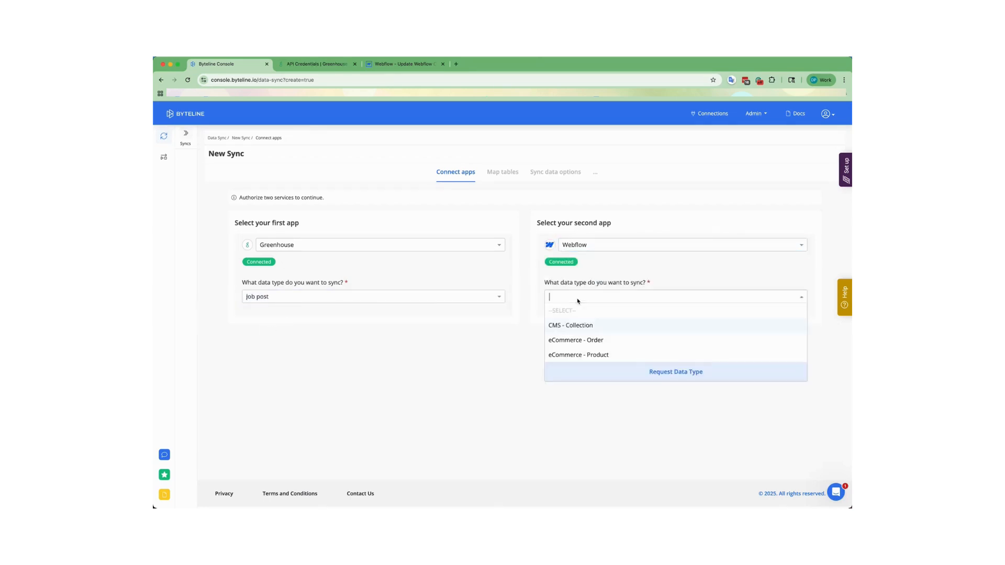
{"action": "left_click", "coordinate": [574, 327]}
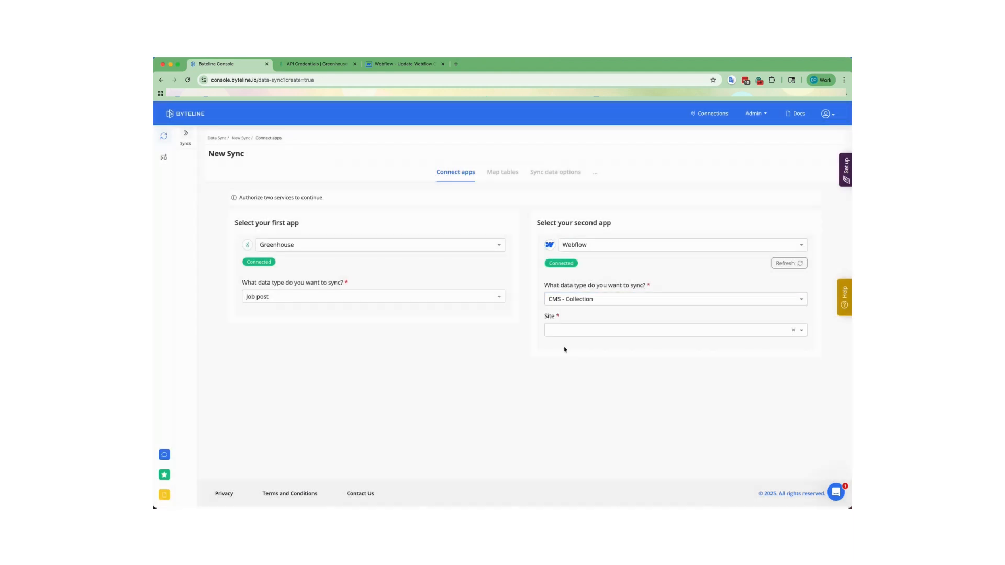
{"action": "left_click", "coordinate": [565, 331]}
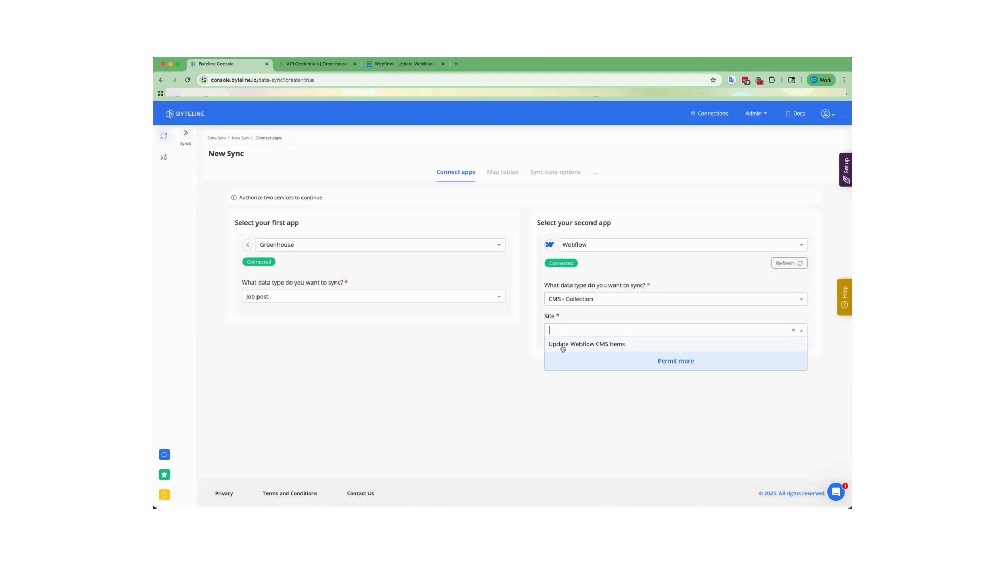
{"action": "left_click", "coordinate": [563, 346]}
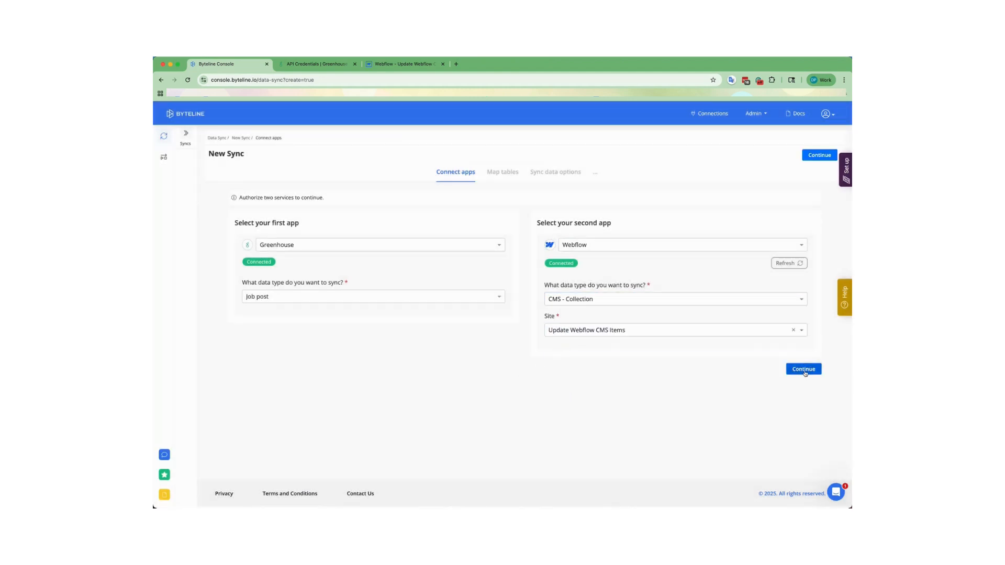
{"action": "left_click", "coordinate": [802, 370]}
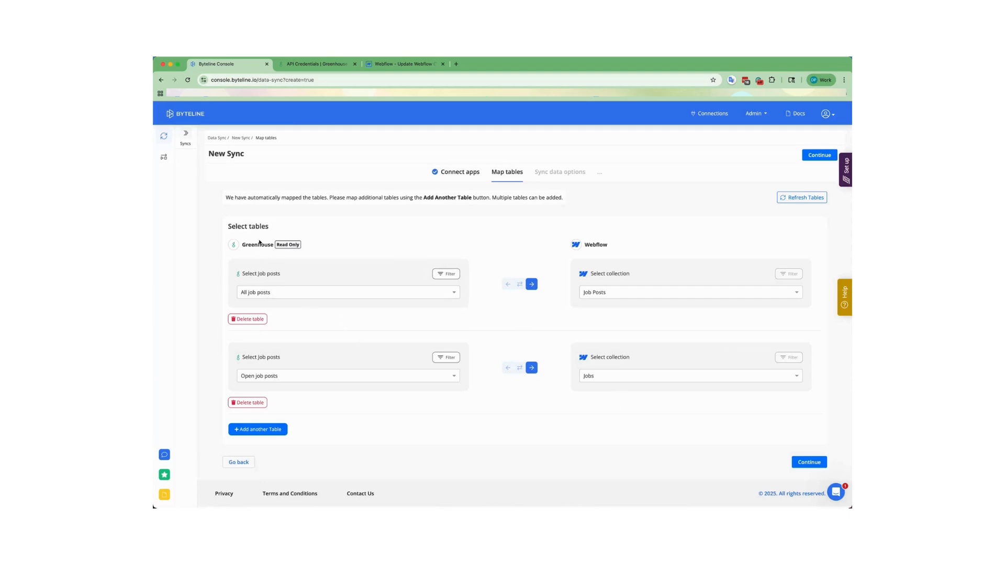
- Delete the All job posts to Job Posts table mapping and check the job post options for the remaining Greenhouse table
{"action": "left_click", "coordinate": [260, 320]}
{"action": "left_click", "coordinate": [477, 320]}
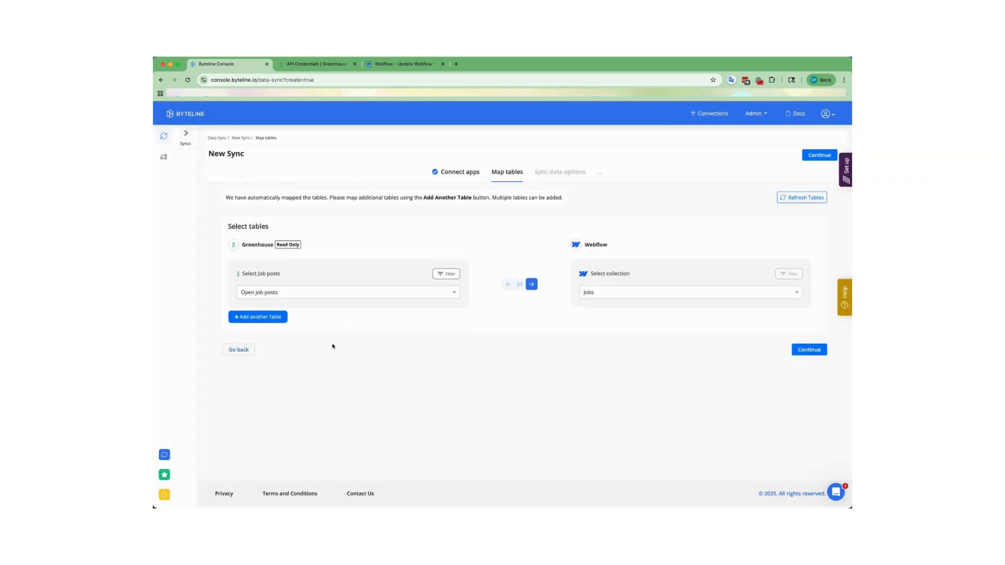
{"action": "left_click", "coordinate": [293, 297]}
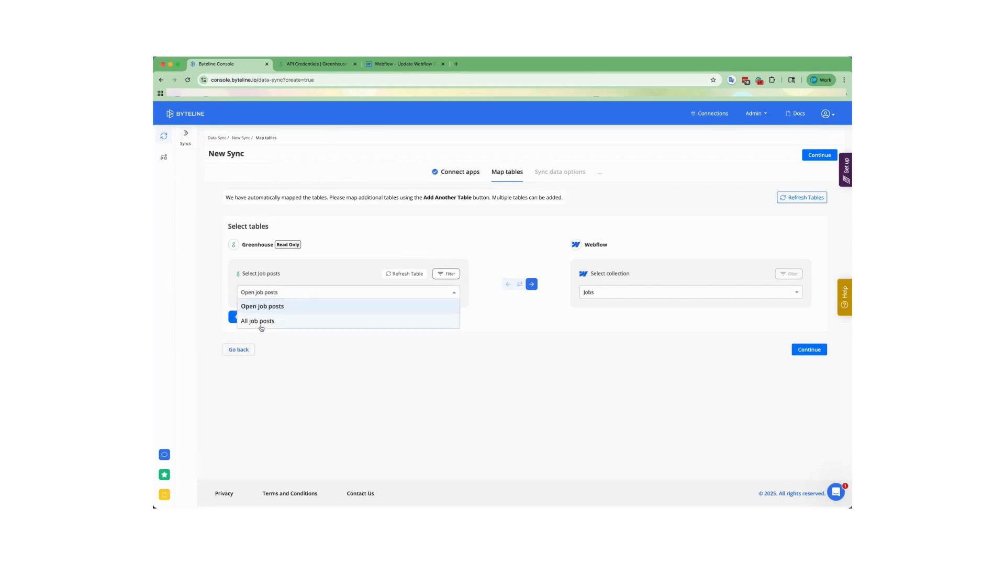
{"action": "left_click", "coordinate": [291, 348]}
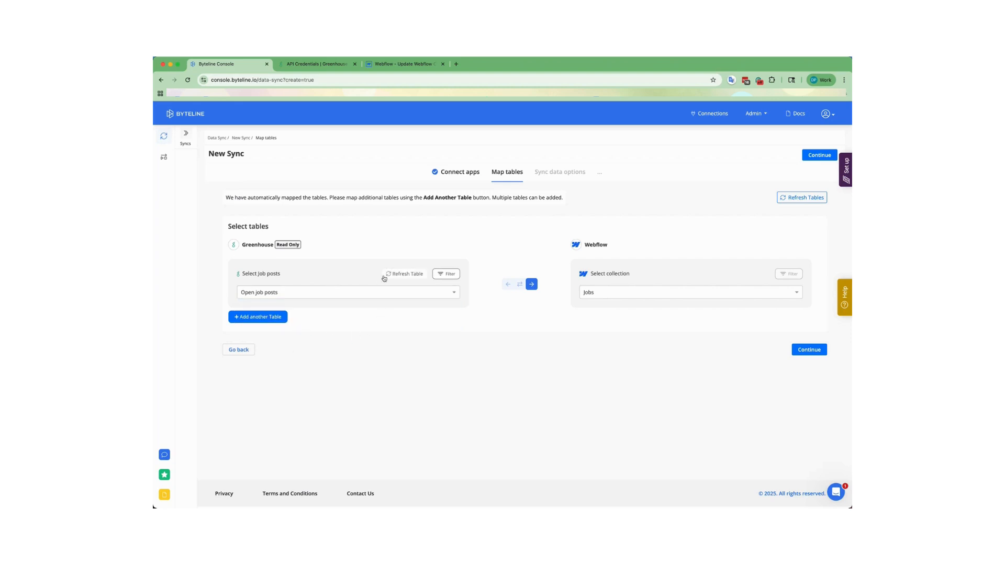
- Check which fields can filter the Greenhouse Open job posts table, and close the filter settings without saving a condition
{"action": "left_click", "coordinate": [449, 278]}
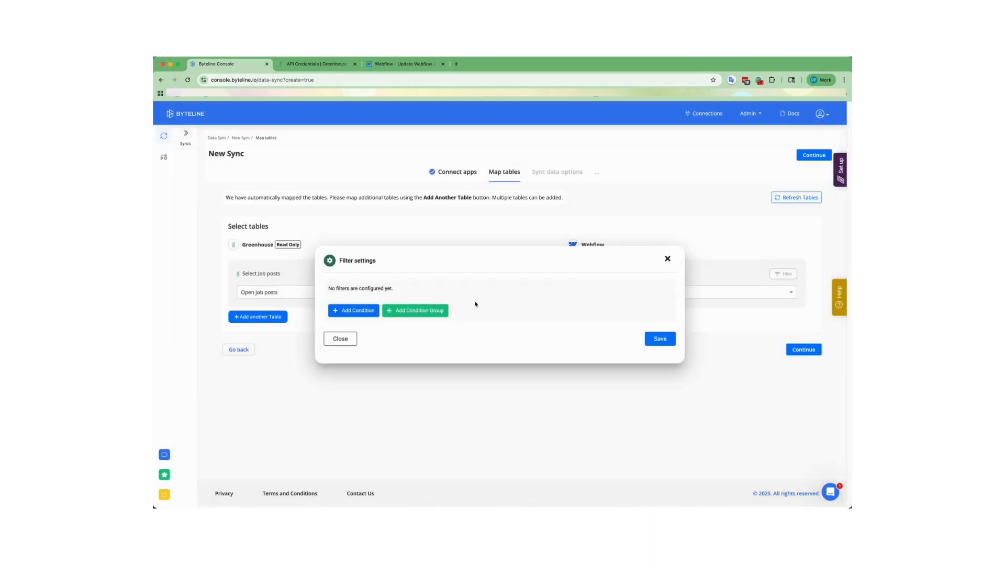
{"action": "left_click", "coordinate": [354, 310]}
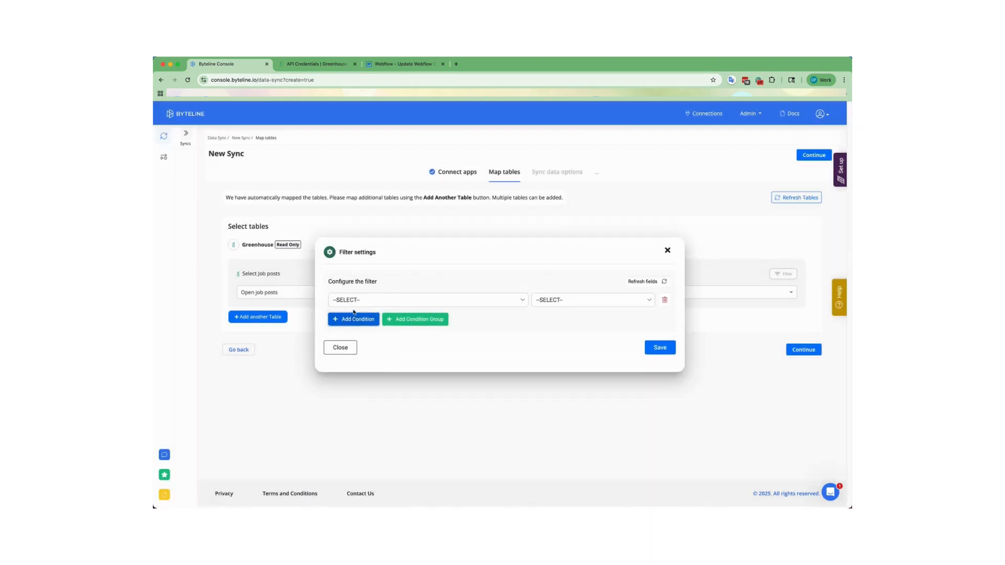
{"action": "left_click", "coordinate": [428, 302]}
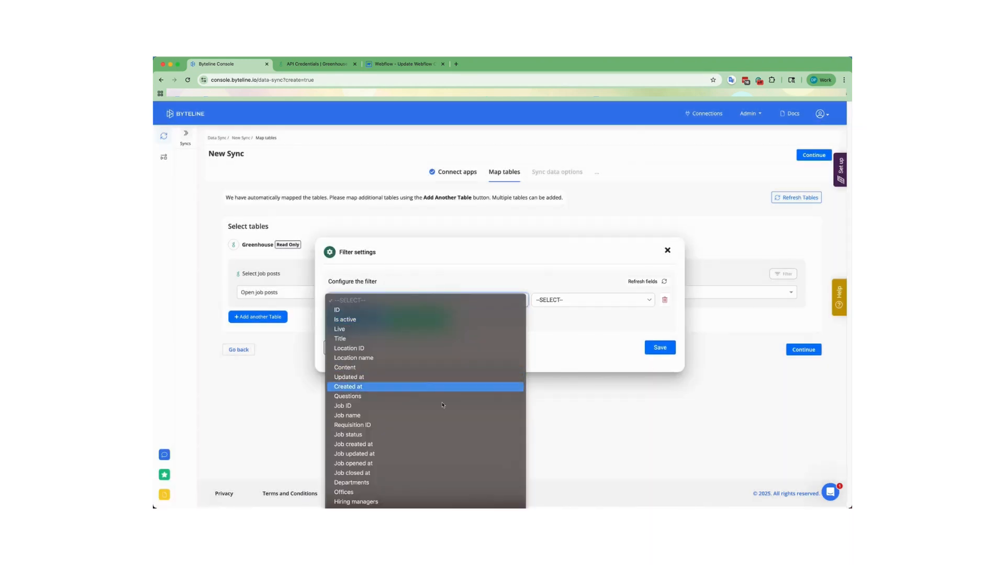
{"action": "left_click", "coordinate": [538, 332]}
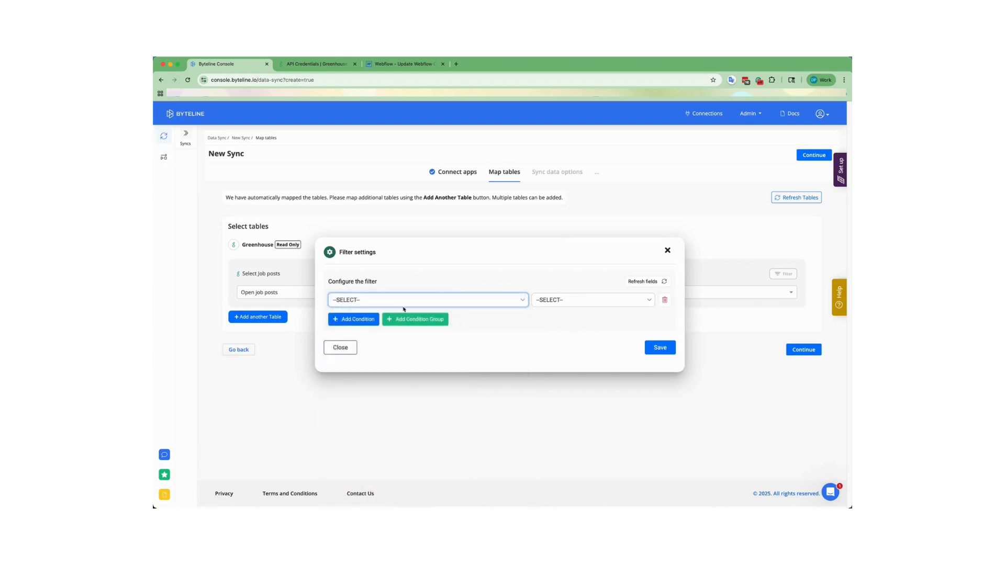
{"action": "left_click", "coordinate": [405, 303]}
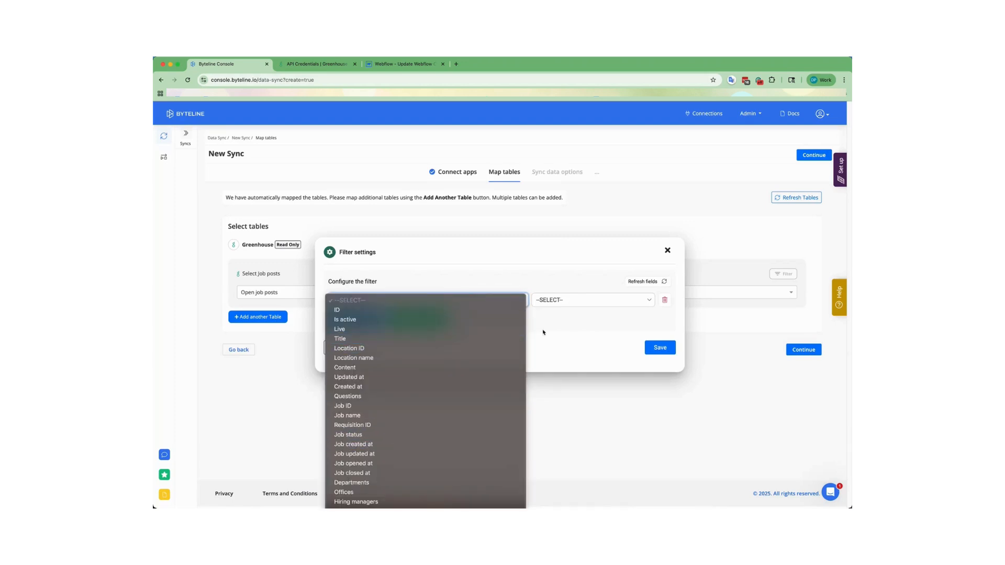
{"action": "left_click", "coordinate": [561, 335]}
{"action": "left_click", "coordinate": [667, 251]}
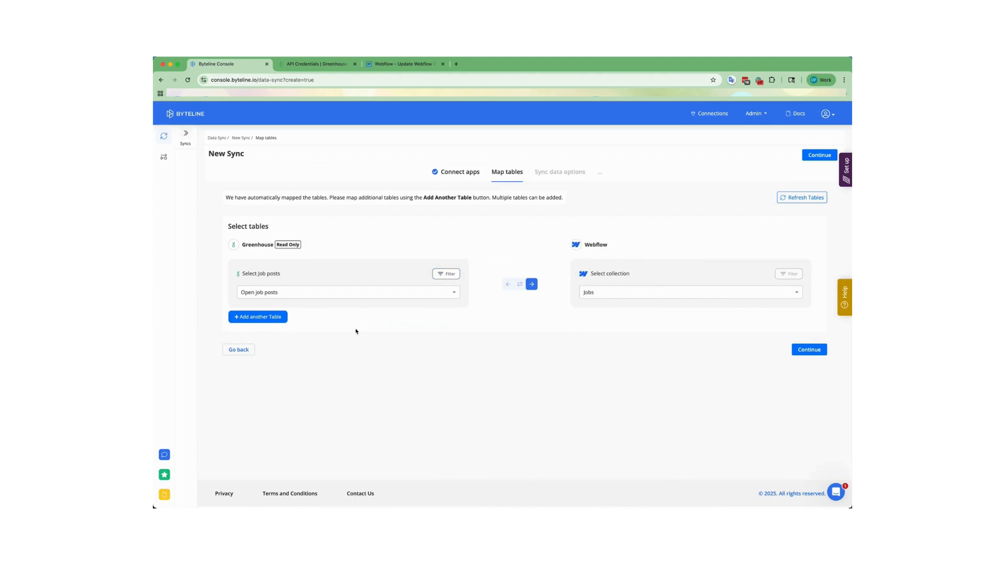
- Map the Greenhouse Open job posts table to the Webflow Job Posts collection and continue to the sync data options
{"action": "left_click", "coordinate": [596, 292]}
{"action": "scroll", "coordinate": [605, 369], "scroll_direction": "down", "scroll_amount": 1}
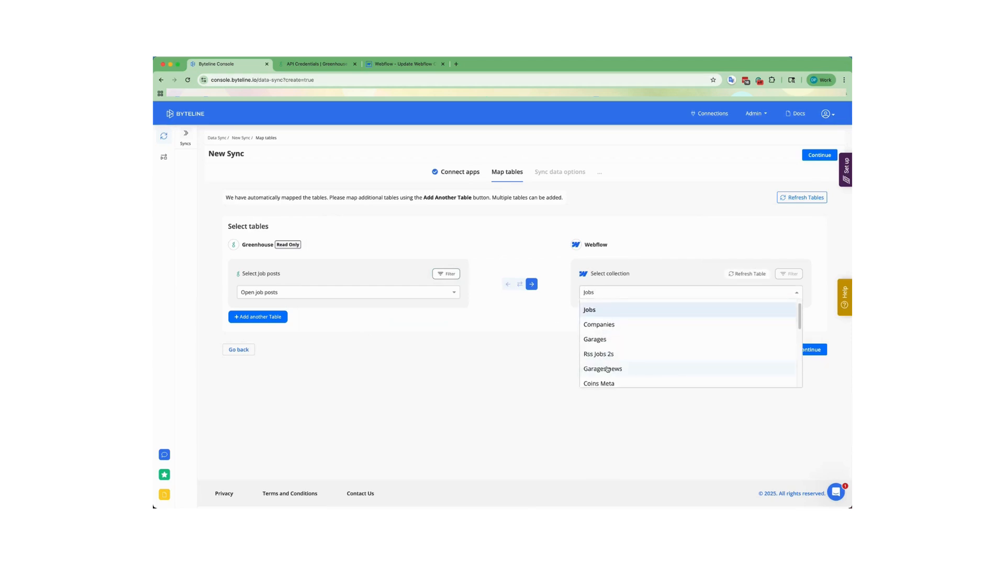
{"action": "type", "text": "job"}
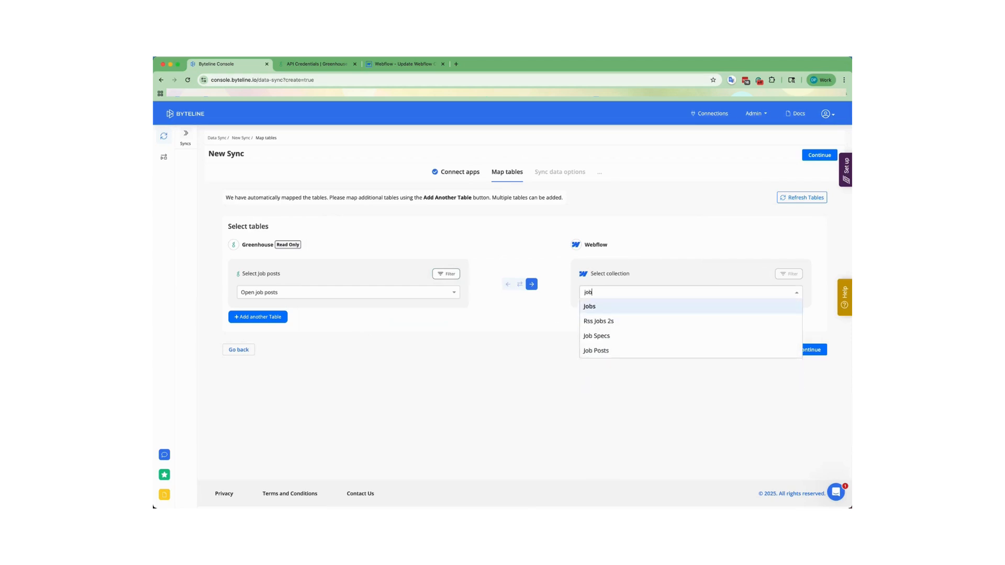
{"action": "left_click", "coordinate": [618, 351]}
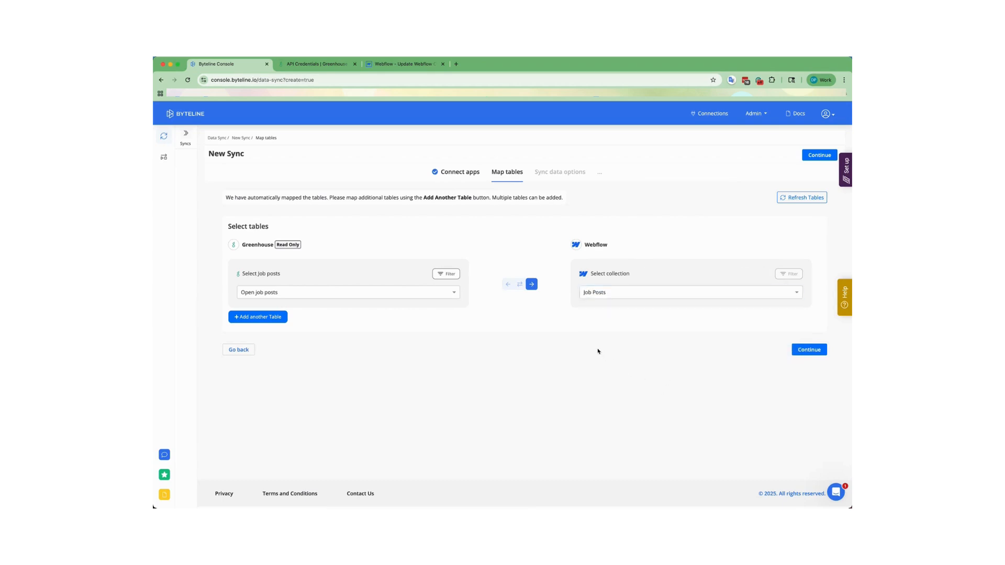
{"action": "left_click", "coordinate": [814, 350]}
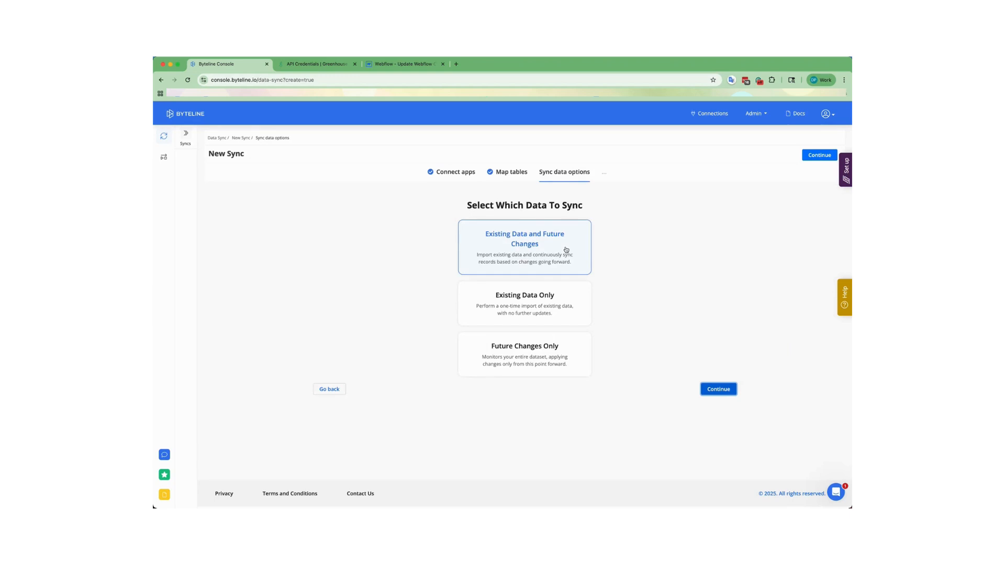
- Compare the existing items in Webflow's Job Posts collection with the jobs listed in Greenhouse Recruiting
{"action": "left_click", "coordinate": [404, 66]}
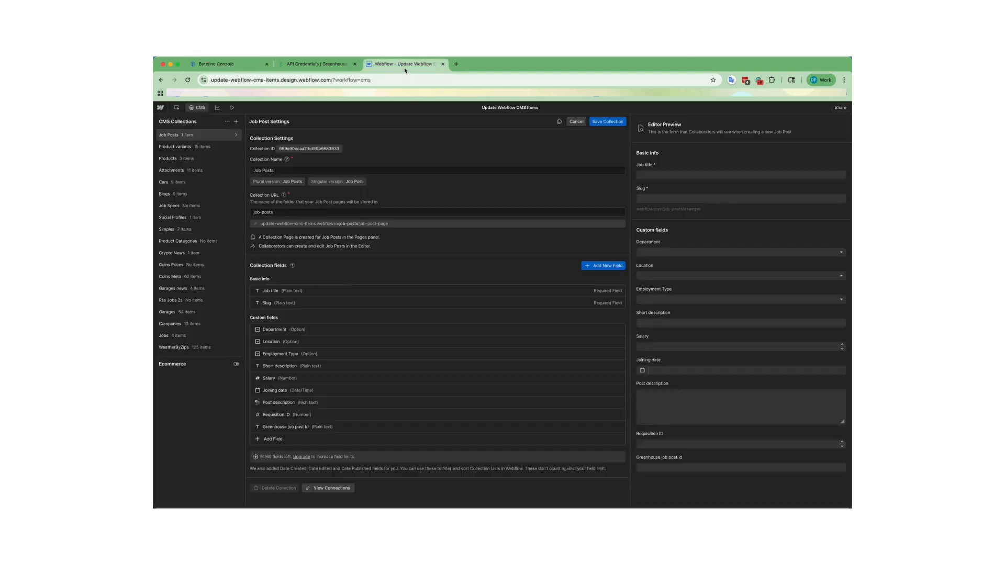
{"action": "left_click", "coordinate": [209, 137]}
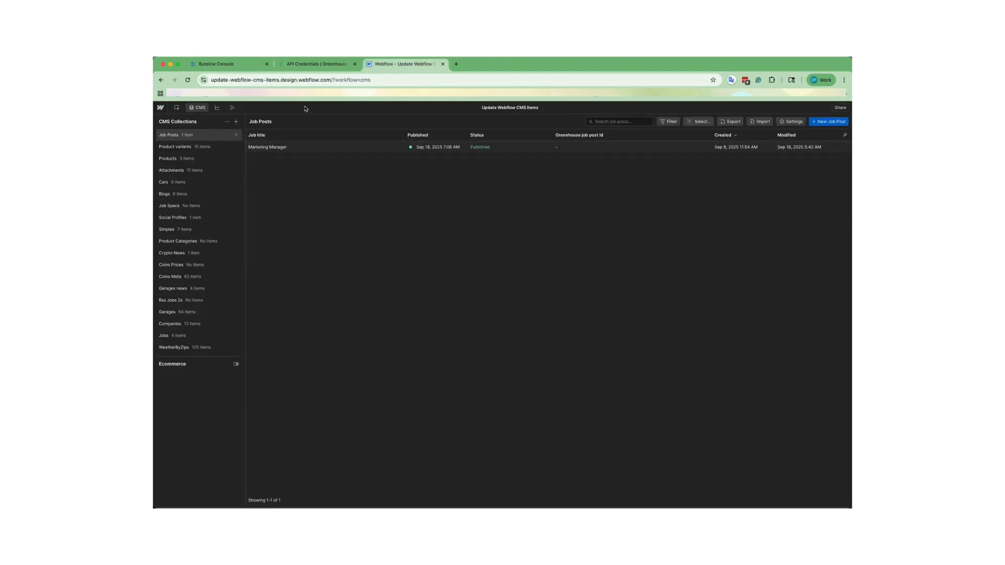
{"action": "left_click", "coordinate": [298, 64]}
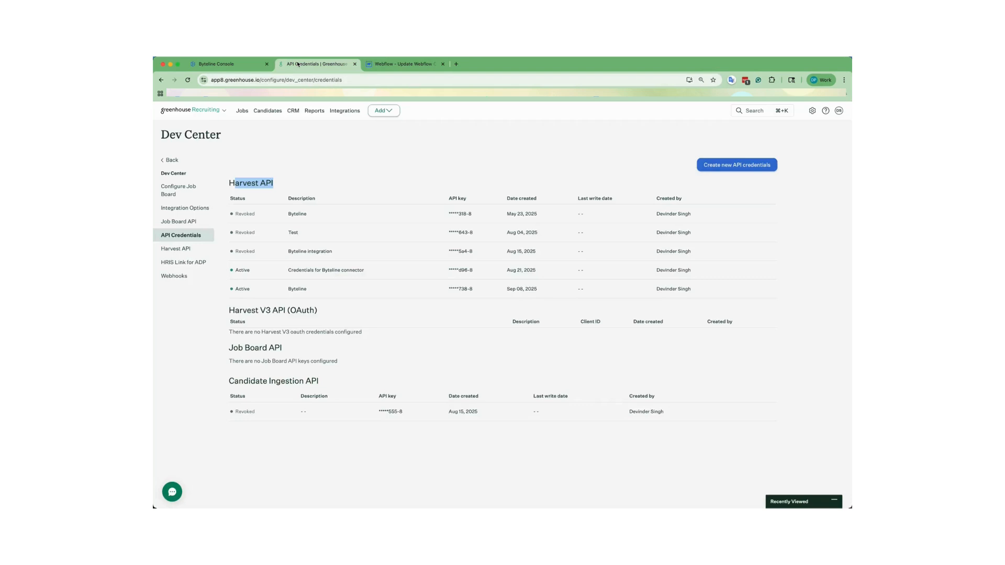
{"action": "left_click", "coordinate": [241, 110]}
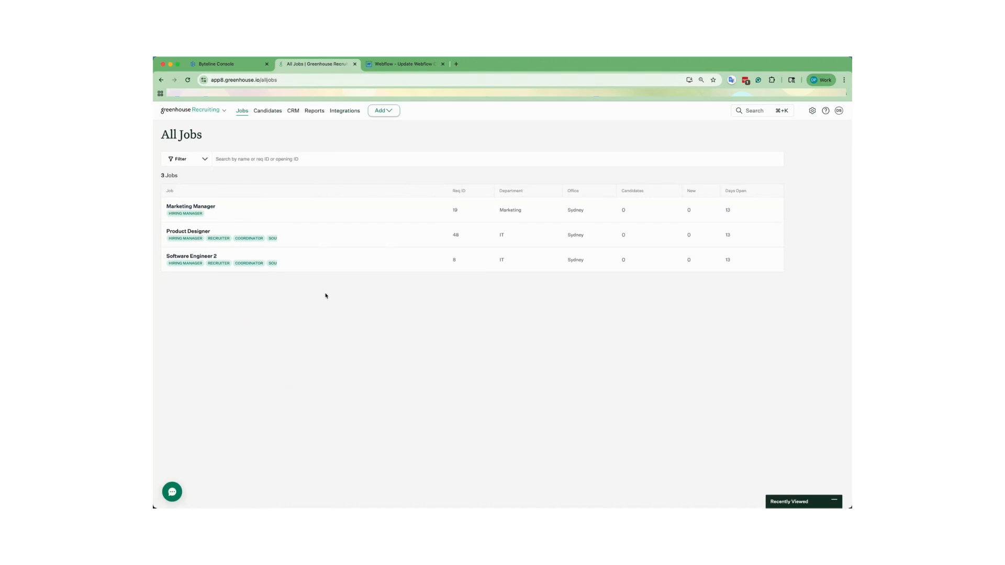
{"action": "left_click", "coordinate": [403, 64]}
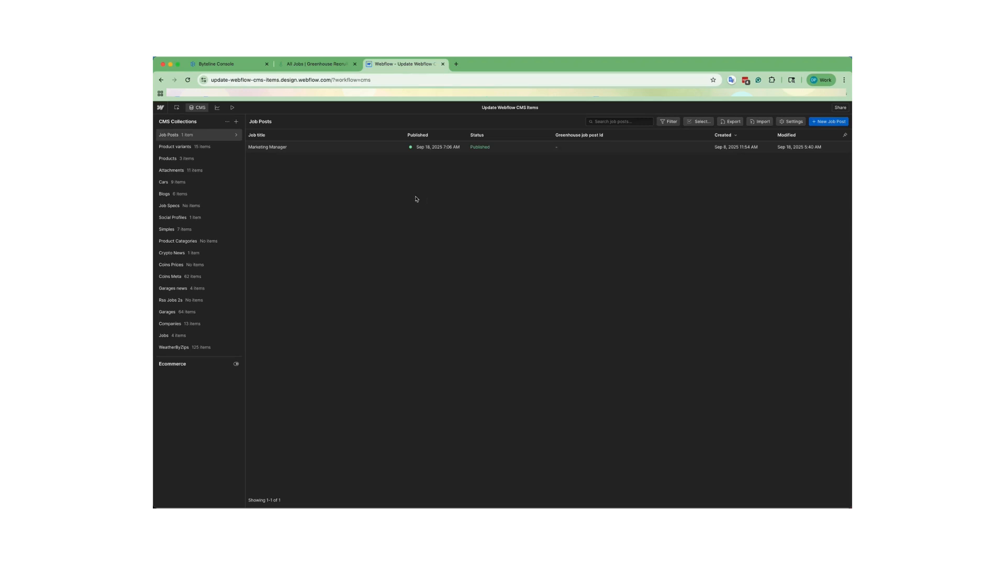
- Return to Byteline Console and continue to field mapping with Existing Data and Future Changes as the sync option
{"action": "left_click", "coordinate": [213, 64]}
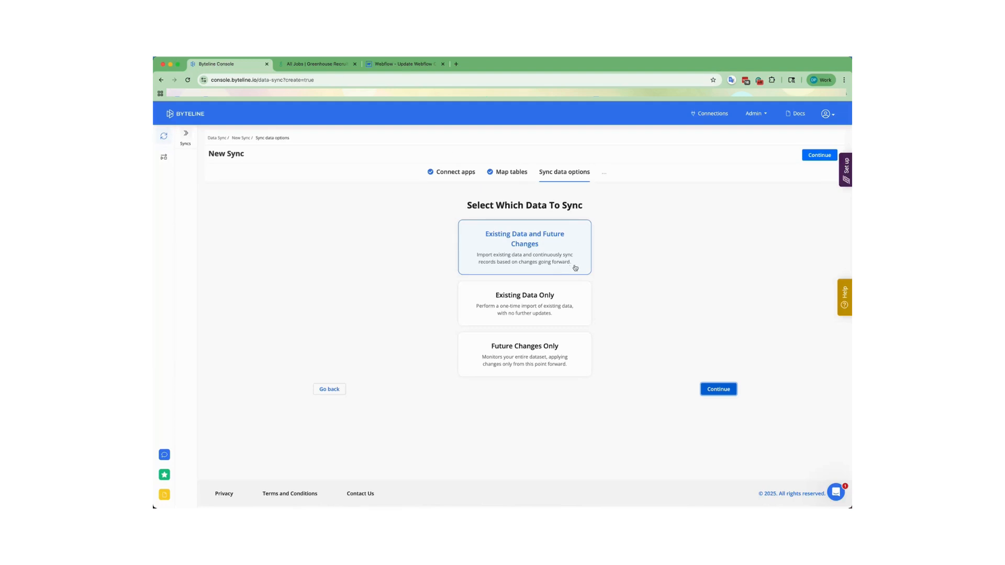
{"action": "left_click", "coordinate": [733, 385]}
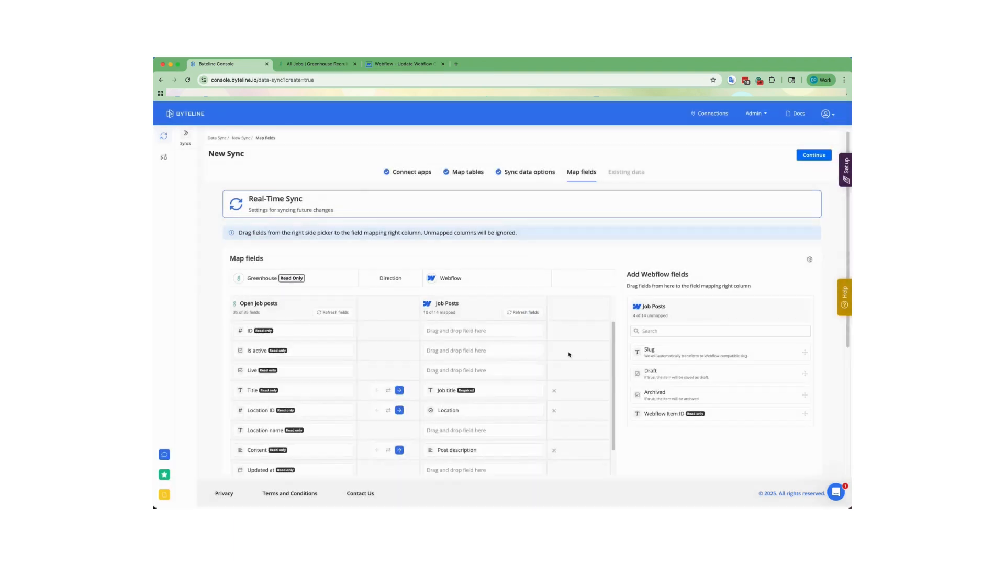
- Examine the field mappings between Greenhouse Open job posts and Webflow Job Posts, including custom fields and unmapped Webflow fields
{"action": "scroll", "coordinate": [534, 379], "scroll_direction": "down", "scroll_amount": 2}
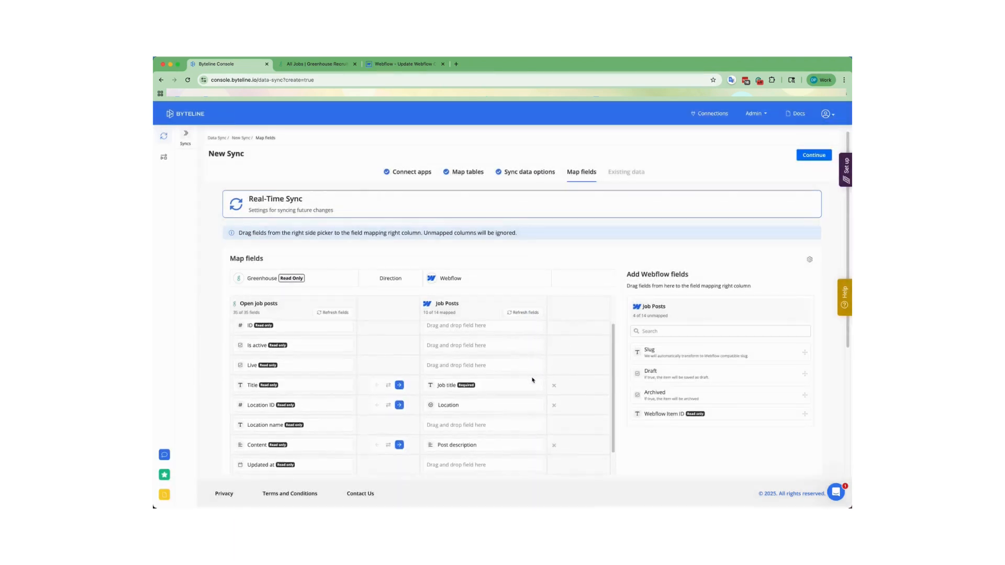
{"action": "scroll", "coordinate": [596, 377], "scroll_direction": "down", "scroll_amount": 3}
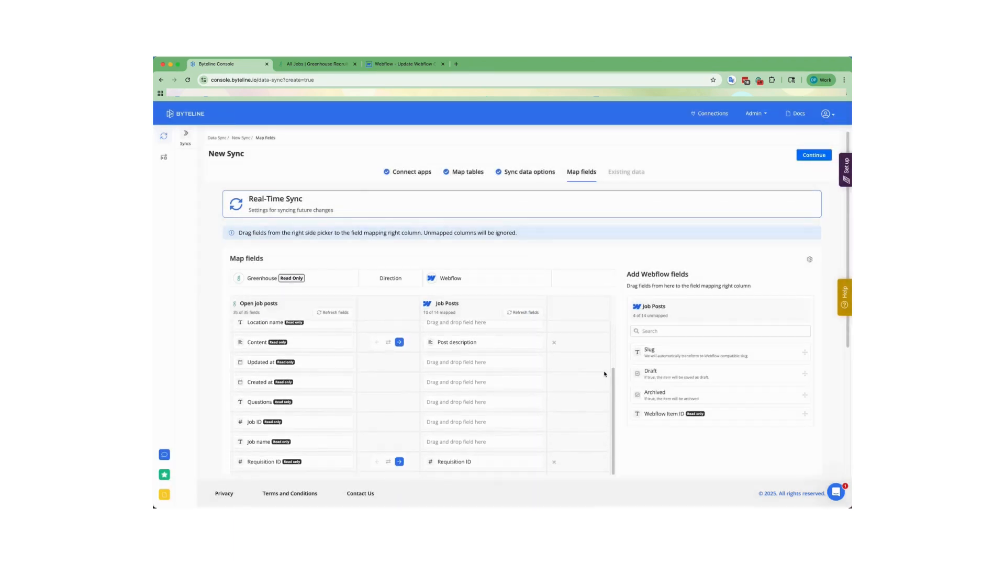
{"action": "scroll", "coordinate": [596, 377], "scroll_direction": "up", "scroll_amount": 5}
{"action": "scroll", "coordinate": [581, 383], "scroll_direction": "down", "scroll_amount": 3}
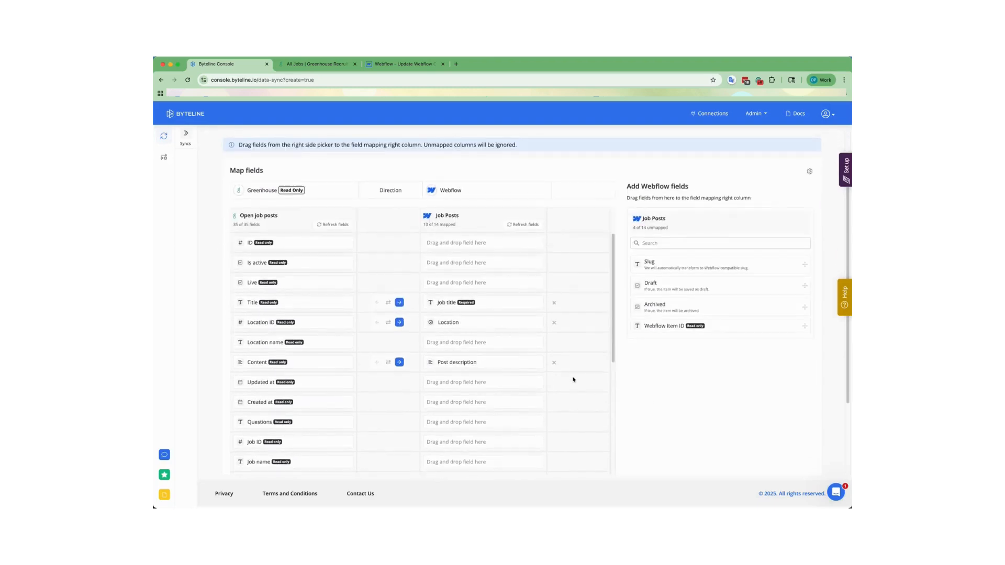
{"action": "scroll", "coordinate": [573, 380], "scroll_direction": "down", "scroll_amount": 2}
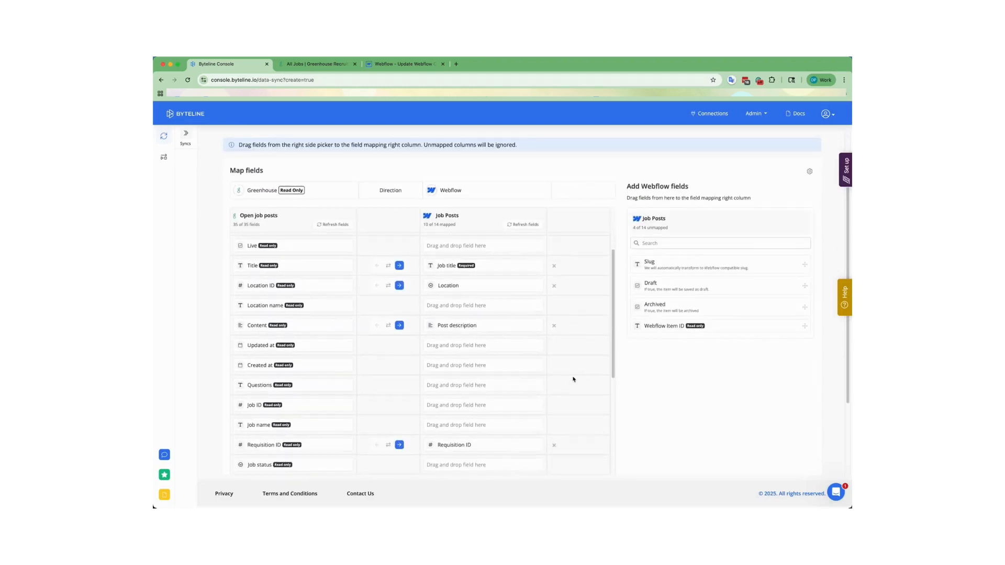
{"action": "scroll", "coordinate": [573, 379], "scroll_direction": "down", "scroll_amount": 3}
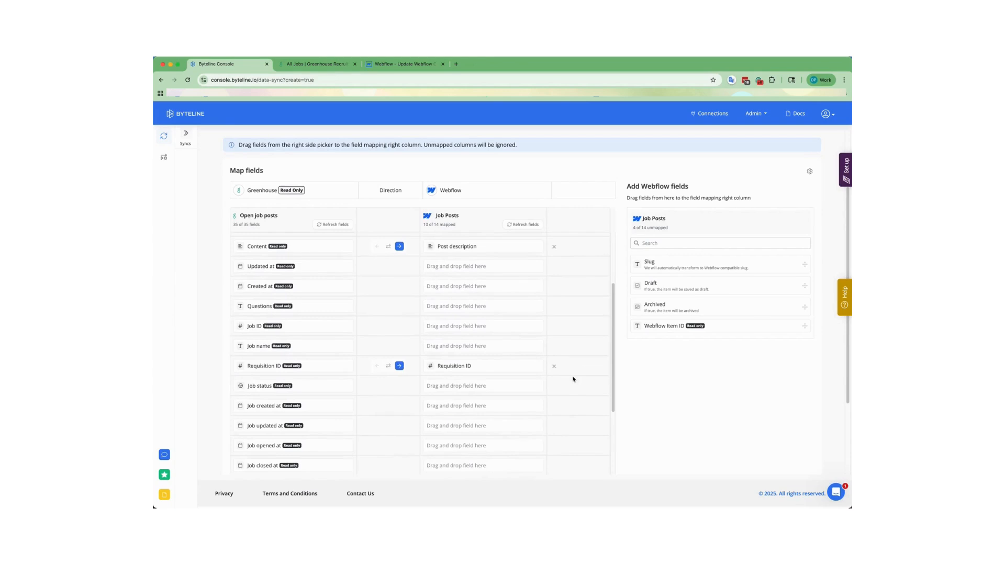
{"action": "scroll", "coordinate": [301, 325], "scroll_direction": "up", "scroll_amount": 2}
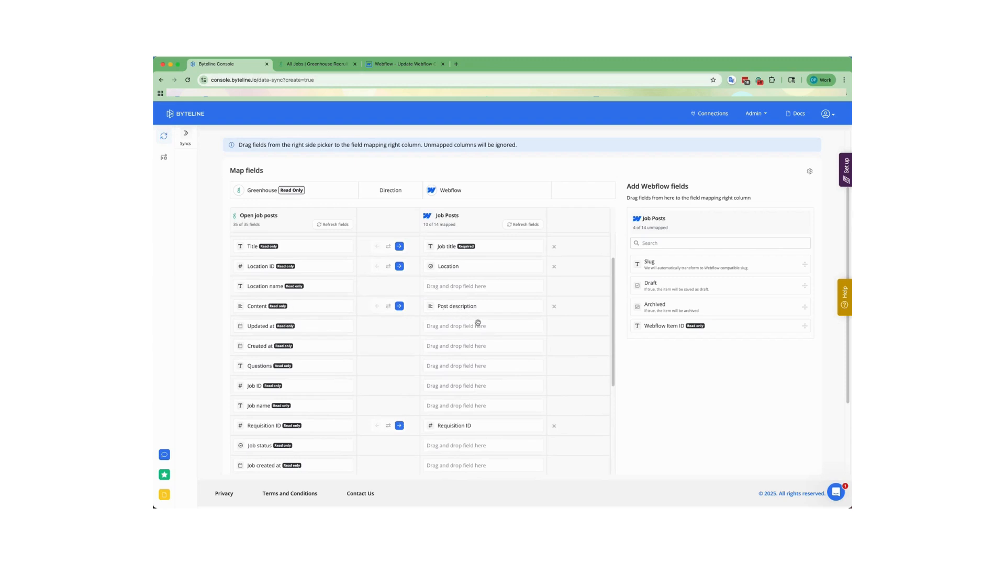
{"action": "scroll", "coordinate": [463, 314], "scroll_direction": "down", "scroll_amount": 1}
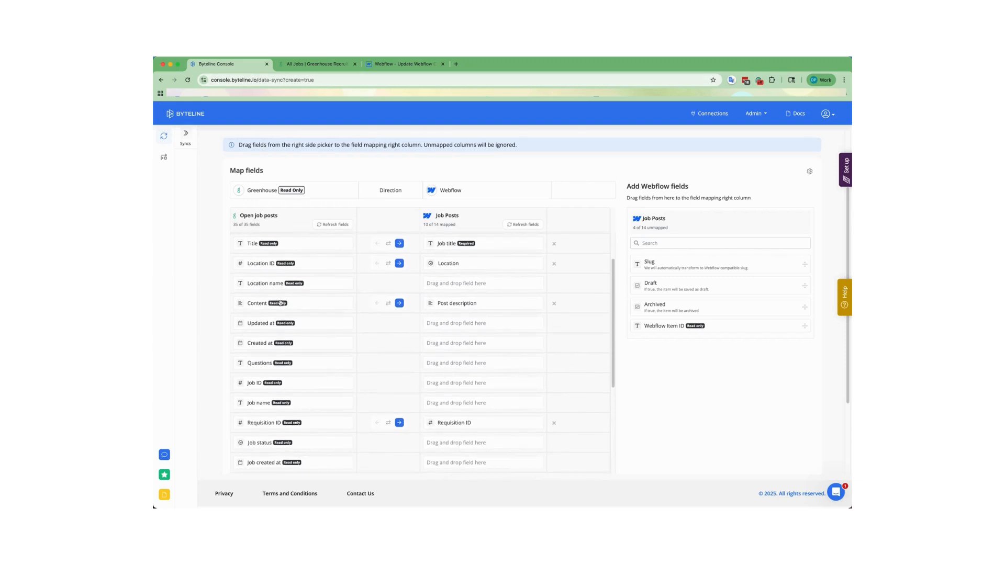
{"action": "scroll", "coordinate": [293, 324], "scroll_direction": "down", "scroll_amount": 4}
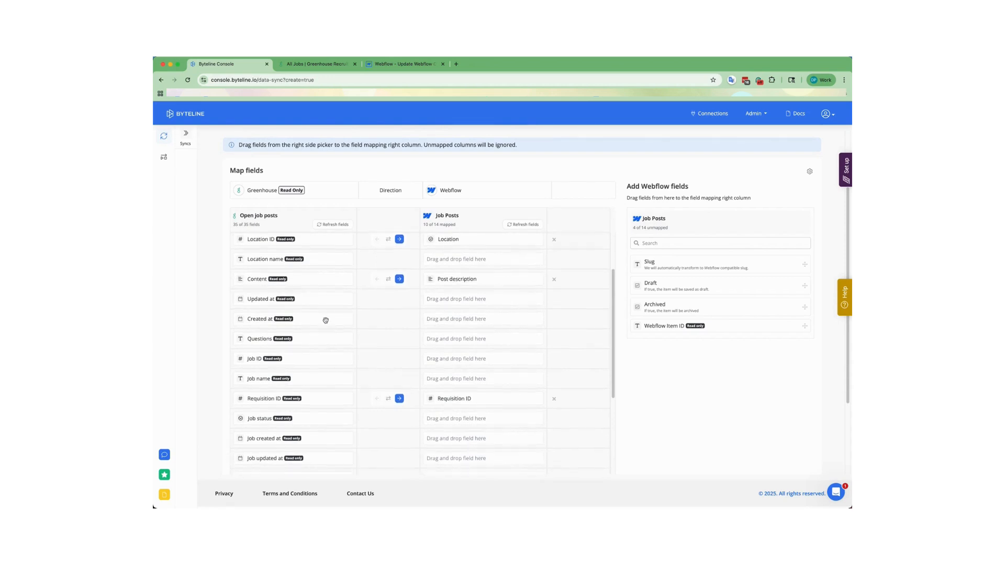
{"action": "scroll", "coordinate": [357, 353], "scroll_direction": "down", "scroll_amount": 5}
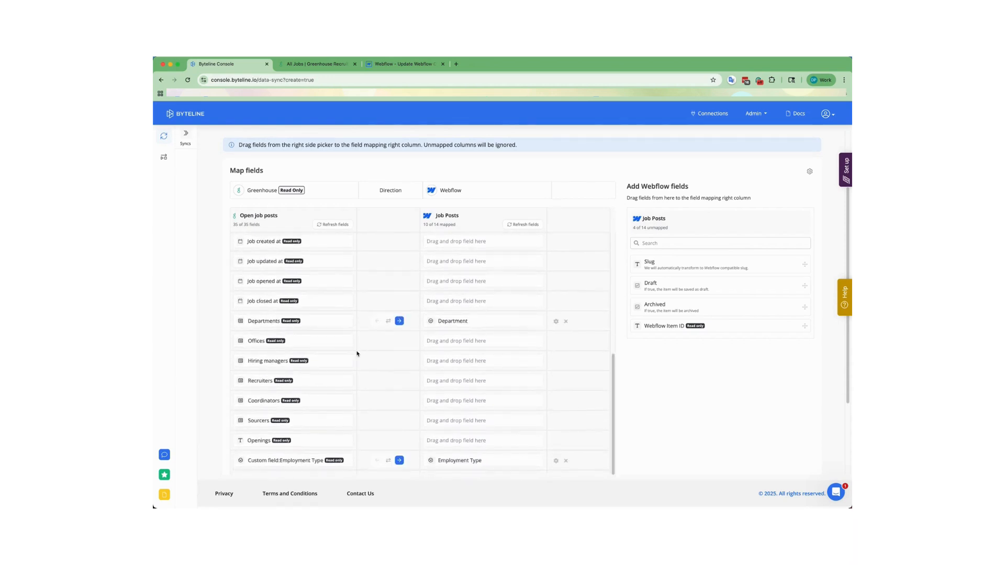
{"action": "scroll", "coordinate": [357, 353], "scroll_direction": "down", "scroll_amount": 5}
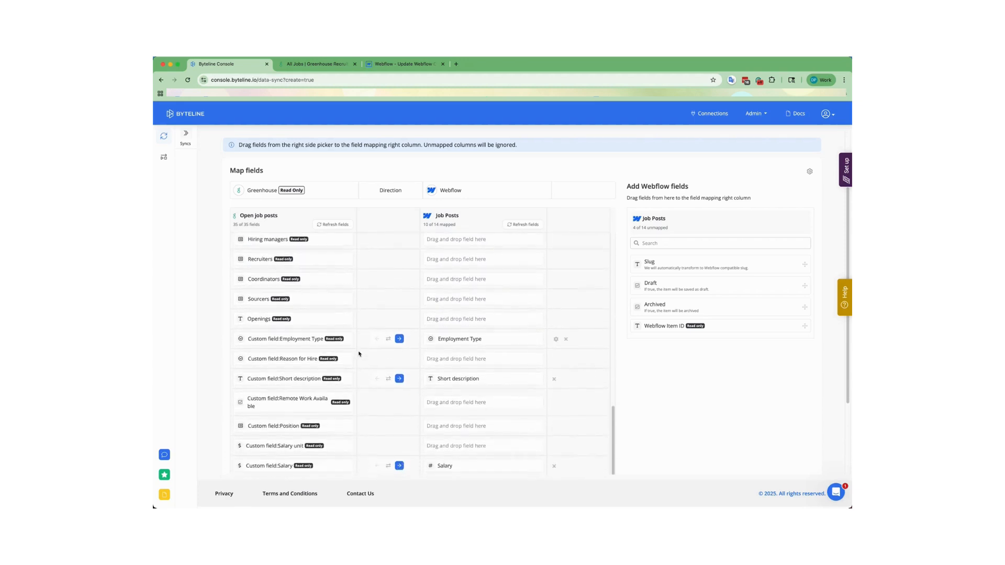
{"action": "scroll", "coordinate": [365, 369], "scroll_direction": "down", "scroll_amount": 2}
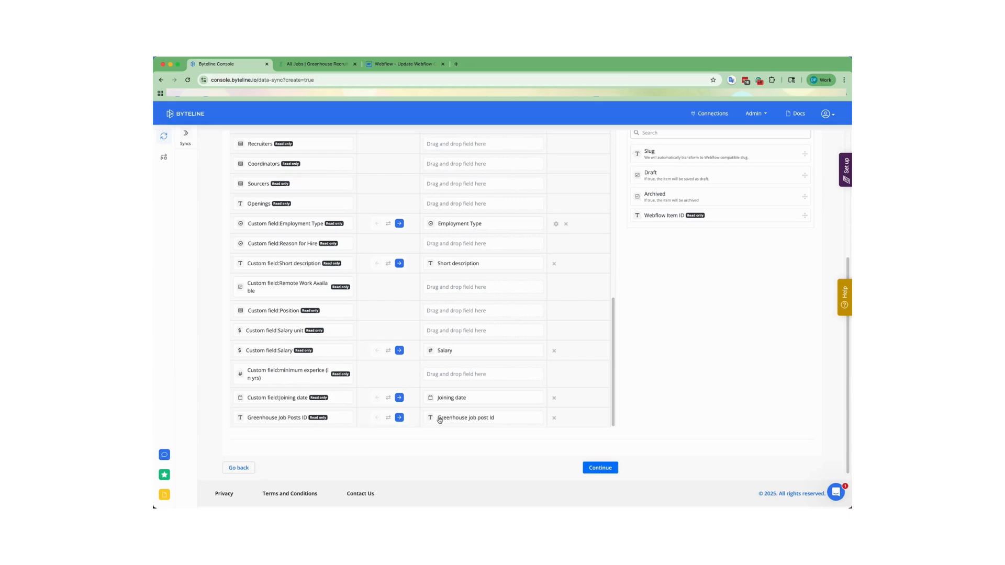
{"action": "scroll", "coordinate": [448, 421], "scroll_direction": "up", "scroll_amount": 8}
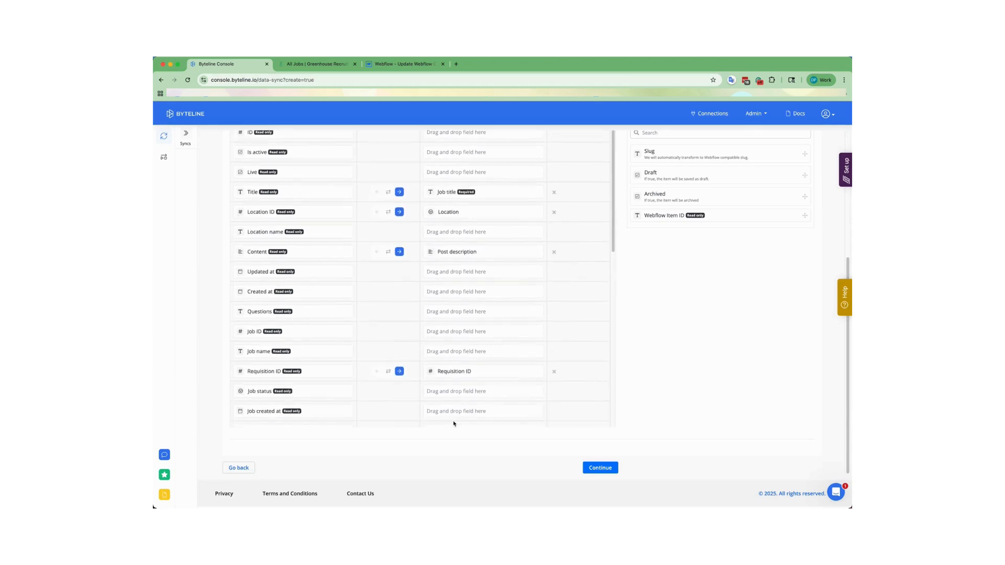
{"action": "scroll", "coordinate": [554, 403], "scroll_direction": "up", "scroll_amount": 2}
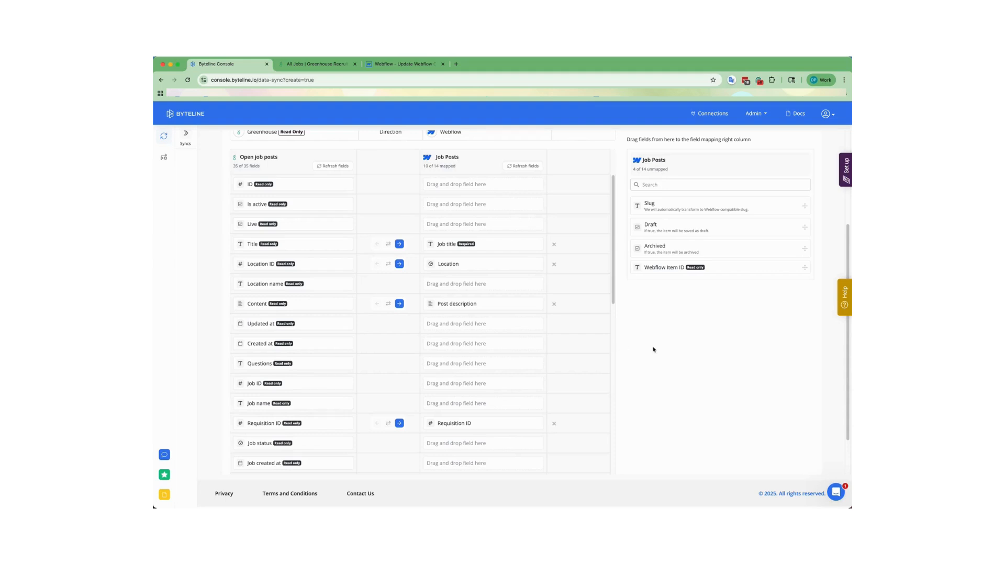
{"action": "scroll", "coordinate": [670, 347], "scroll_direction": "down", "scroll_amount": 2}
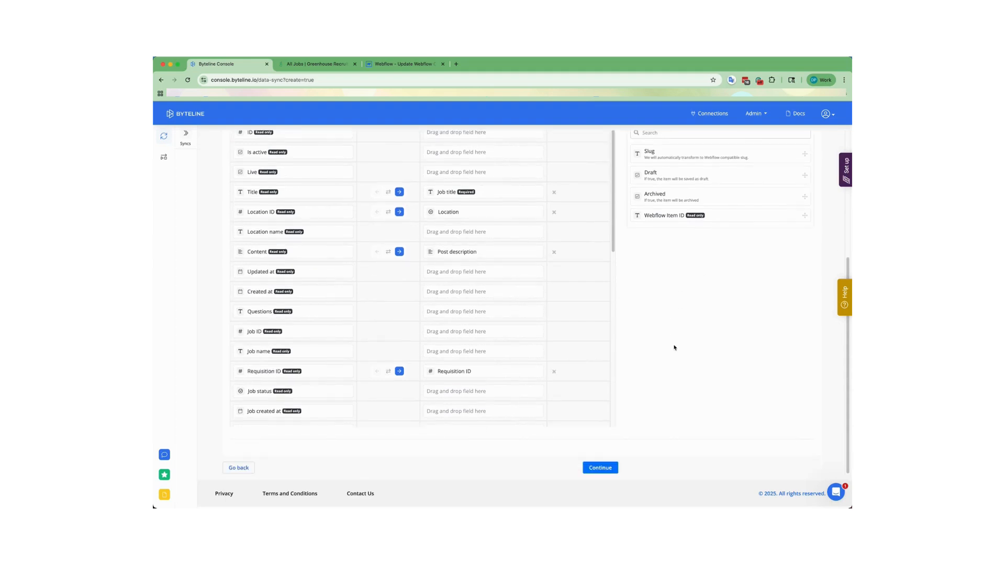
- Accept the field mappings and the Greenhouse-to-Webflow direction for existing data, and generate the sync preview
{"action": "left_click", "coordinate": [603, 468]}
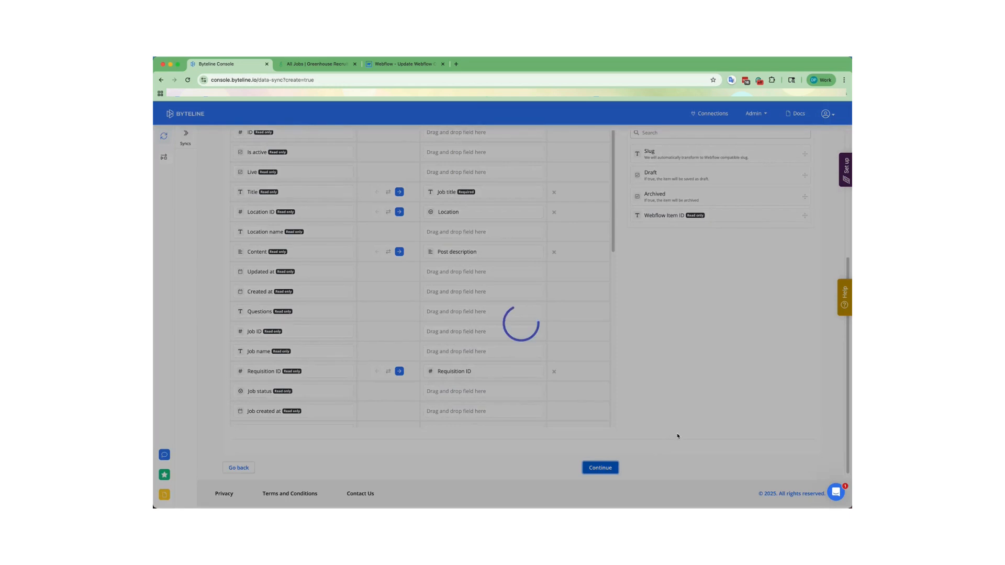
{"action": "scroll", "coordinate": [520, 363], "scroll_direction": "up", "scroll_amount": 3}
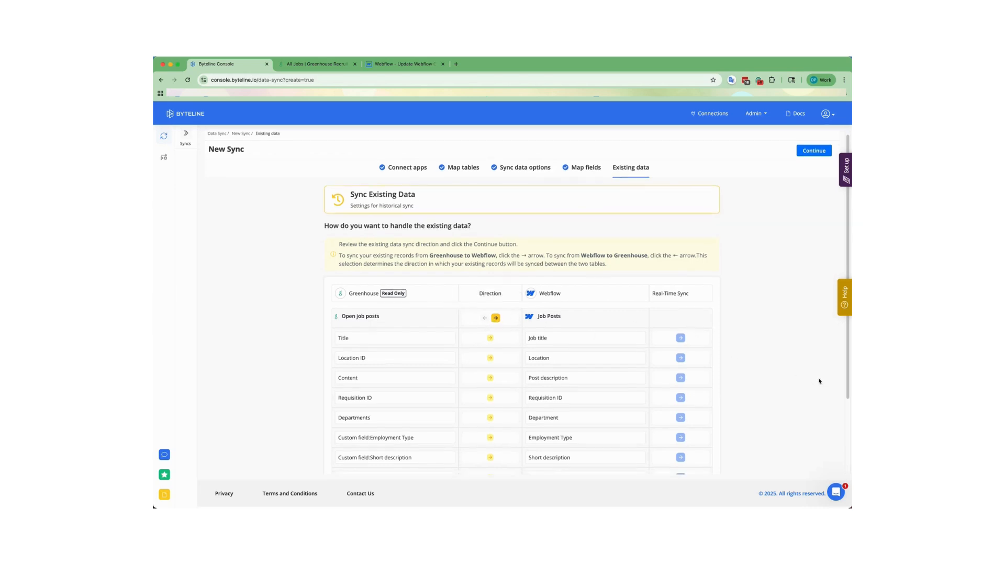
{"action": "scroll", "coordinate": [819, 381], "scroll_direction": "down", "scroll_amount": 4}
{"action": "left_click", "coordinate": [711, 469]}
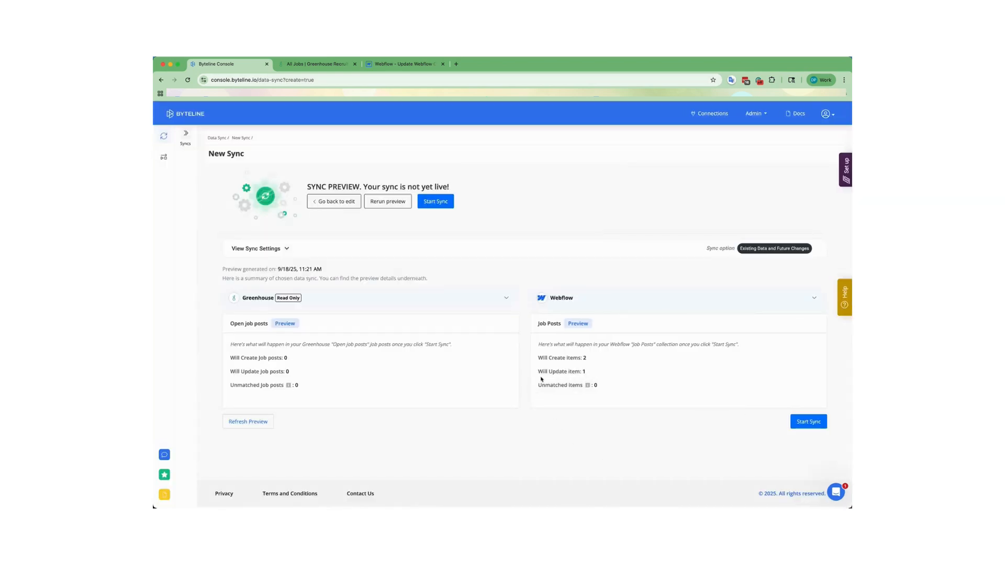
- Check how many Webflow Job Posts items the preview will create and update, and start the sync
{"action": "left_click_drag", "start_coordinate": [541, 357], "coordinate": [597, 360]}
{"action": "left_click", "coordinate": [597, 361]}
{"action": "left_click_drag", "start_coordinate": [543, 372], "coordinate": [590, 376]}
{"action": "left_click", "coordinate": [588, 419]}
{"action": "left_click", "coordinate": [808, 422]}
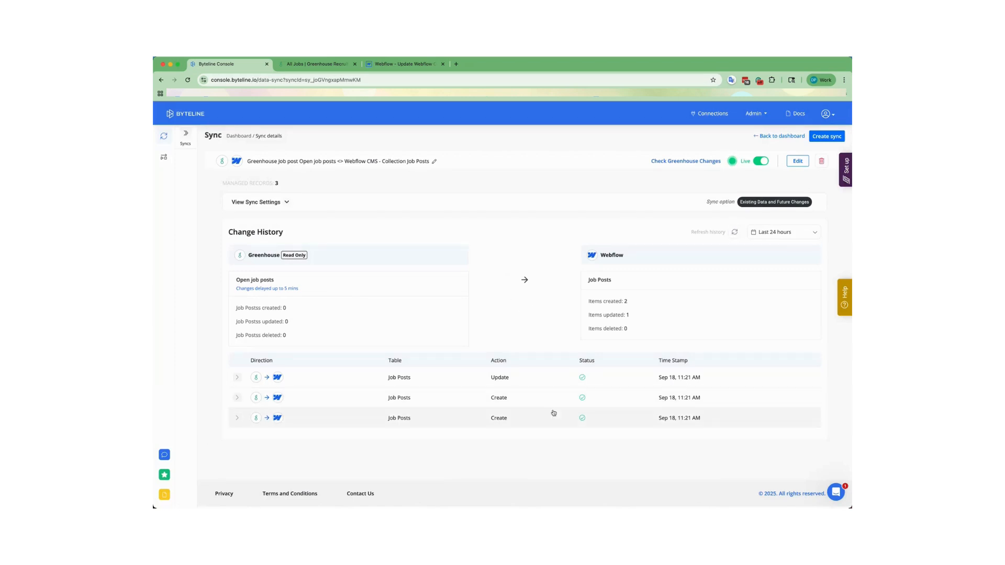
- Examine the column values recorded in the Update entry and the first Create entry of the sync's change history
{"action": "left_click", "coordinate": [237, 377]}
{"action": "scroll", "coordinate": [295, 424], "scroll_direction": "down", "scroll_amount": 1}
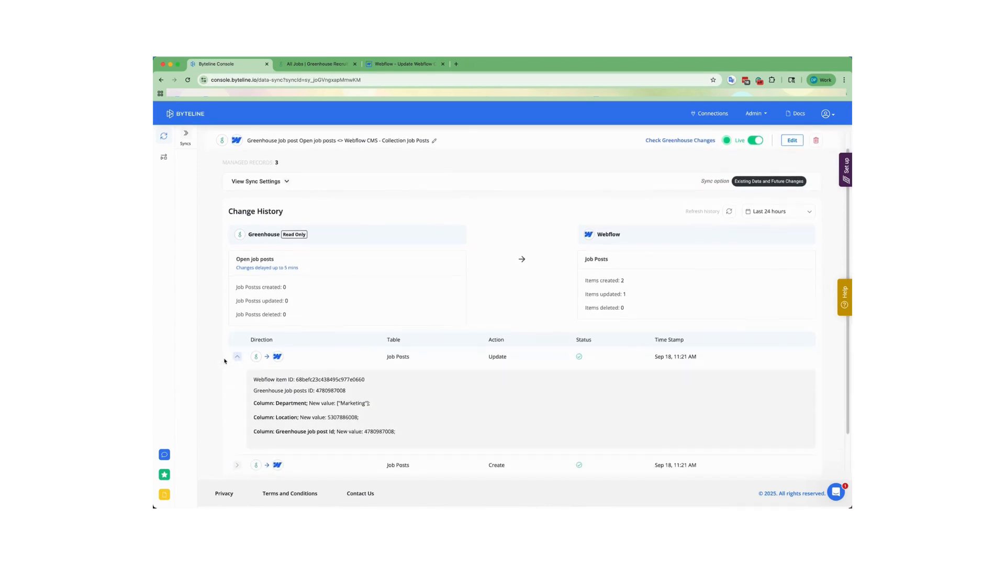
{"action": "left_click", "coordinate": [237, 358]}
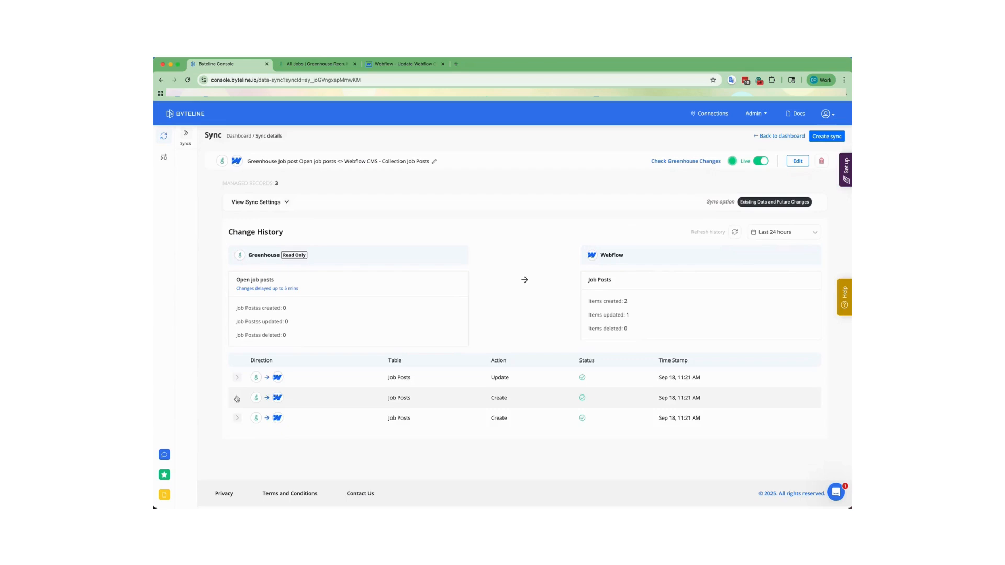
{"action": "left_click", "coordinate": [237, 398]}
{"action": "scroll", "coordinate": [407, 420], "scroll_direction": "down", "scroll_amount": 5}
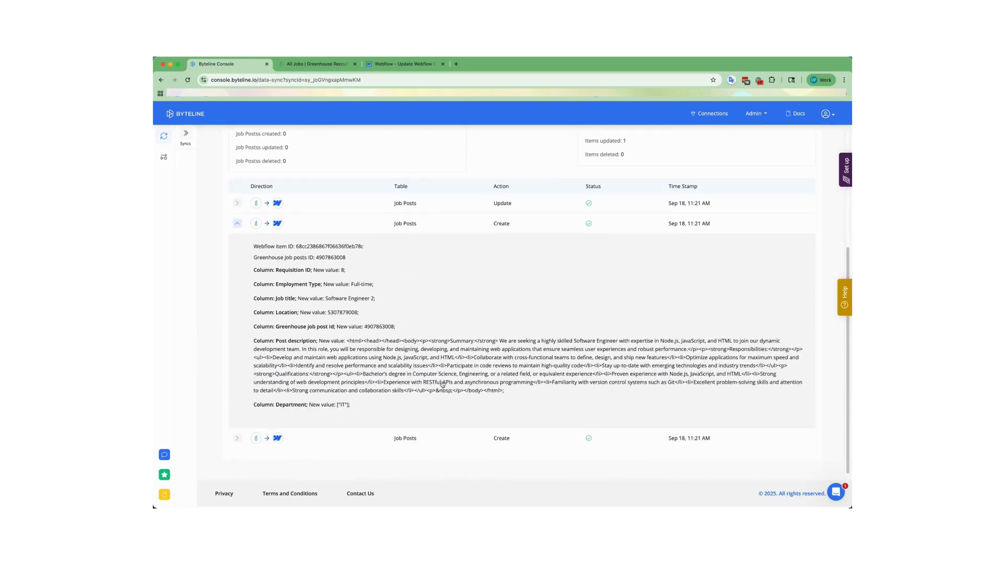
{"action": "left_click_drag", "start_coordinate": [347, 341], "coordinate": [504, 391]}
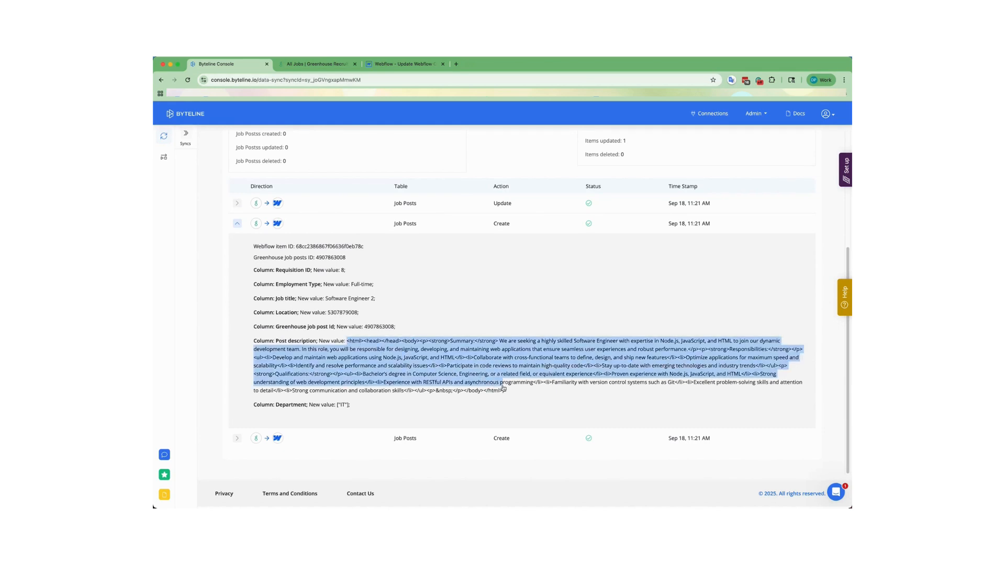
{"action": "left_click", "coordinate": [507, 391]}
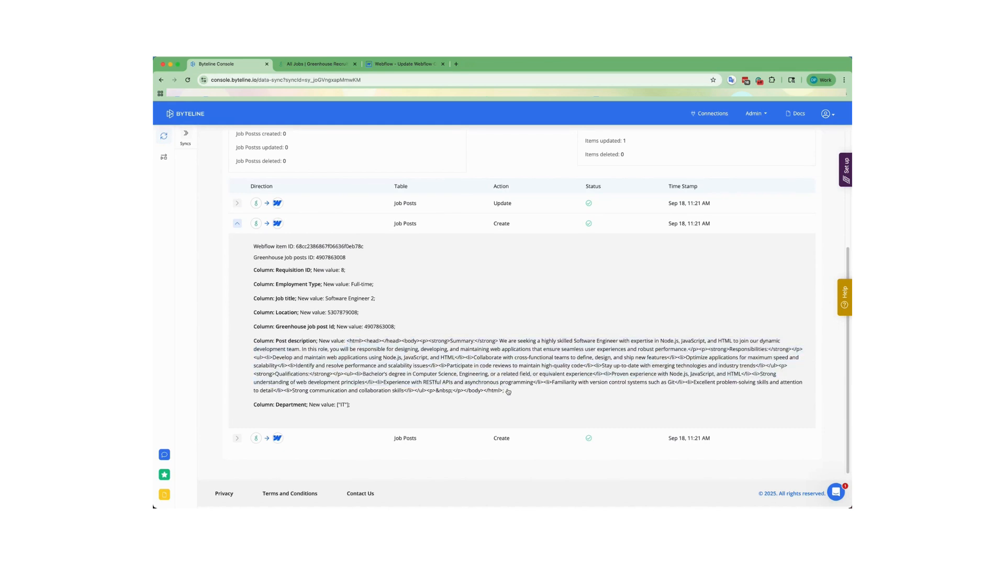
{"action": "scroll", "coordinate": [366, 340], "scroll_direction": "up", "scroll_amount": 2}
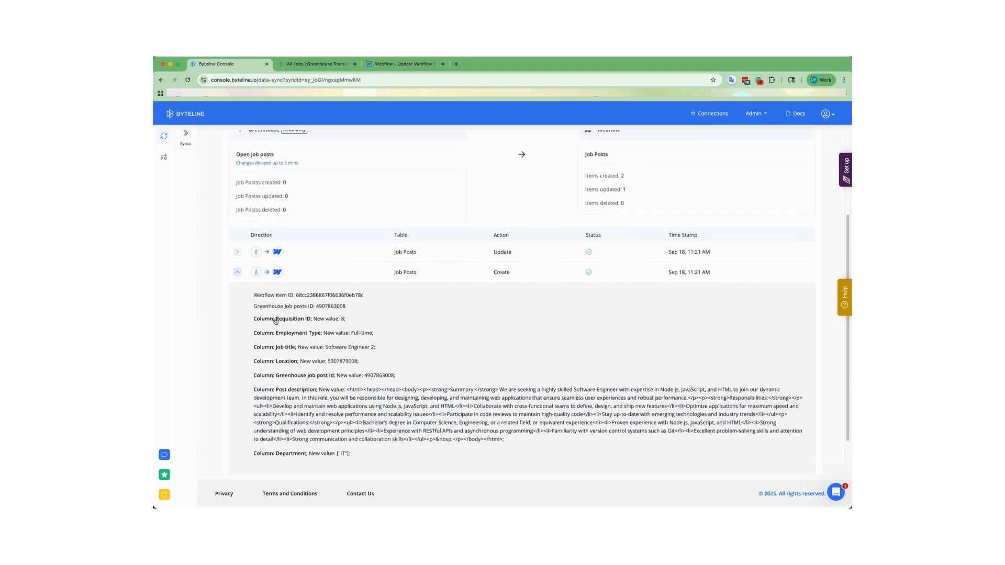
{"action": "left_click", "coordinate": [235, 272]}
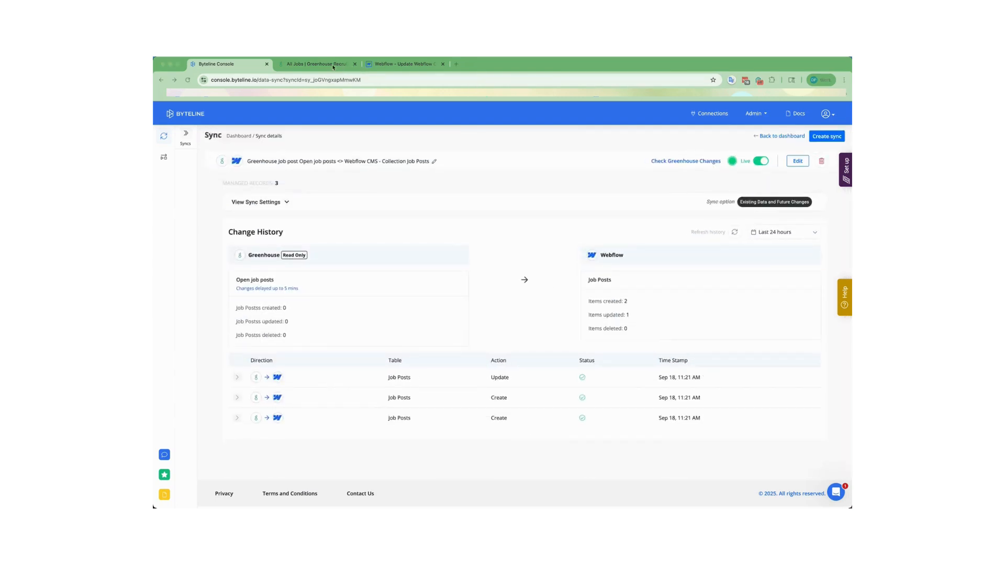
- Switch to Webflow, reload the Job Posts collection, and review the Marketing Manager item's post description and Greenhouse job post Id
{"action": "left_click", "coordinate": [403, 64]}
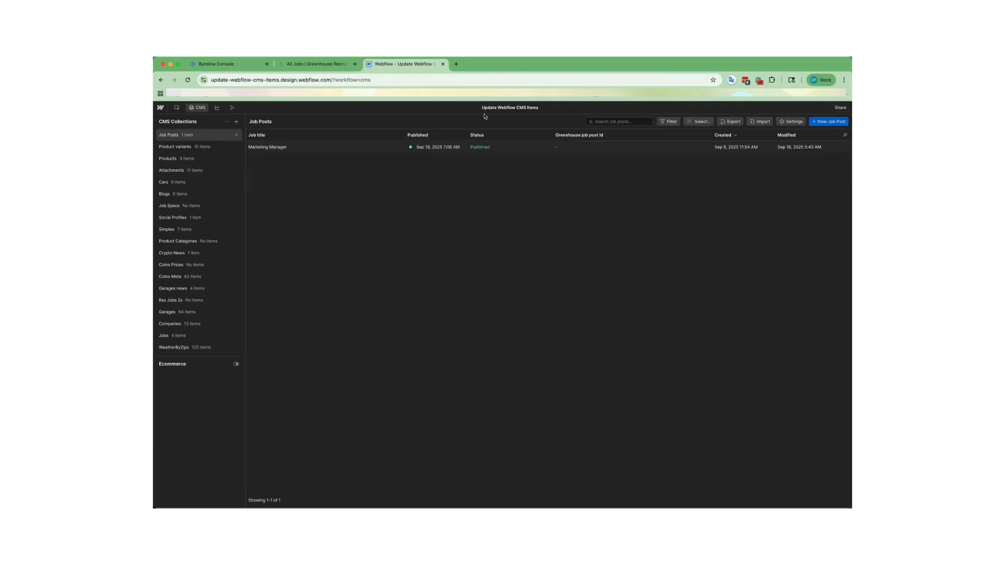
{"action": "left_click", "coordinate": [187, 82]}
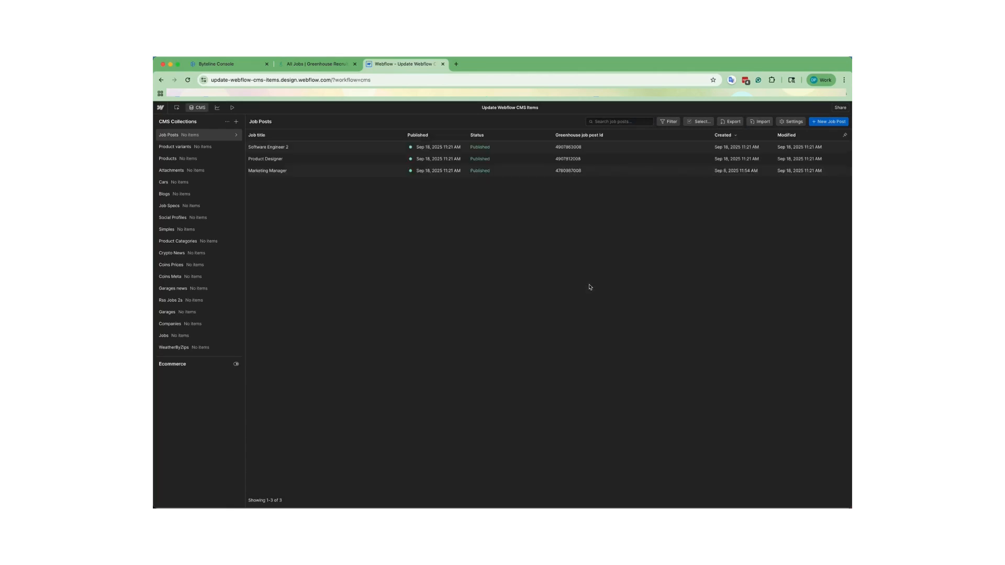
{"action": "left_click", "coordinate": [287, 173]}
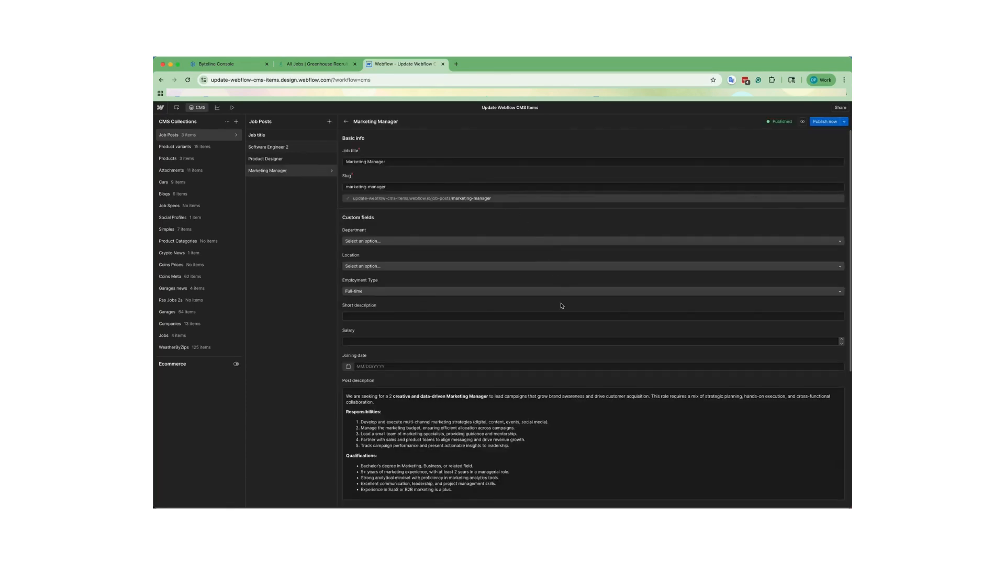
{"action": "scroll", "coordinate": [562, 306], "scroll_direction": "down", "scroll_amount": 2}
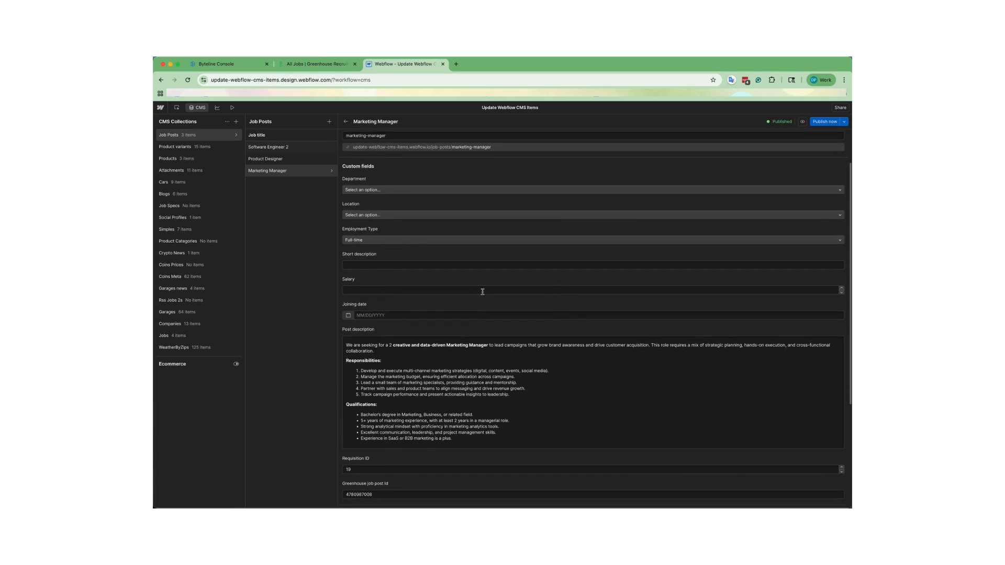
{"action": "scroll", "coordinate": [535, 304], "scroll_direction": "down", "scroll_amount": 3}
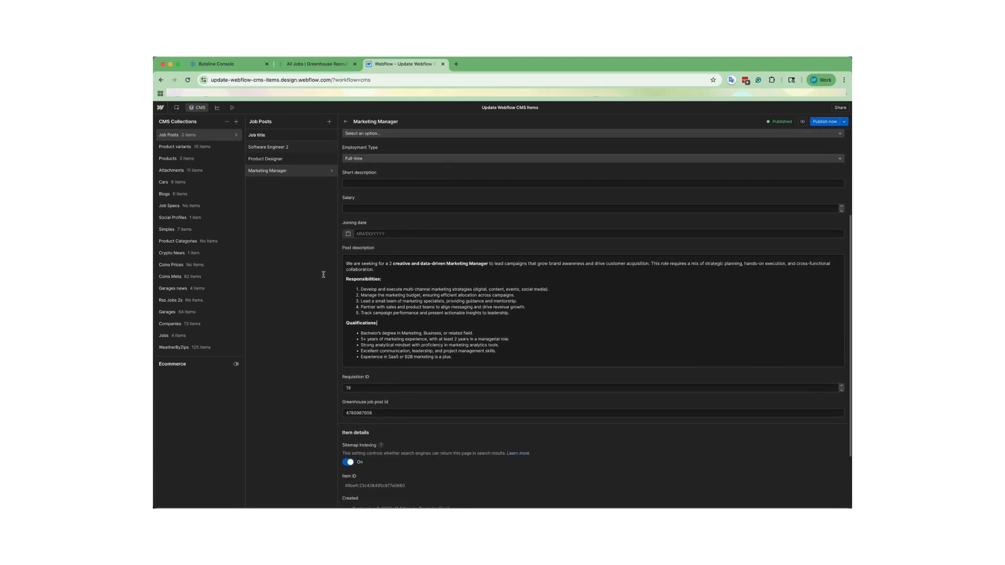
{"action": "left_click_drag", "start_coordinate": [346, 263], "coordinate": [543, 363]}
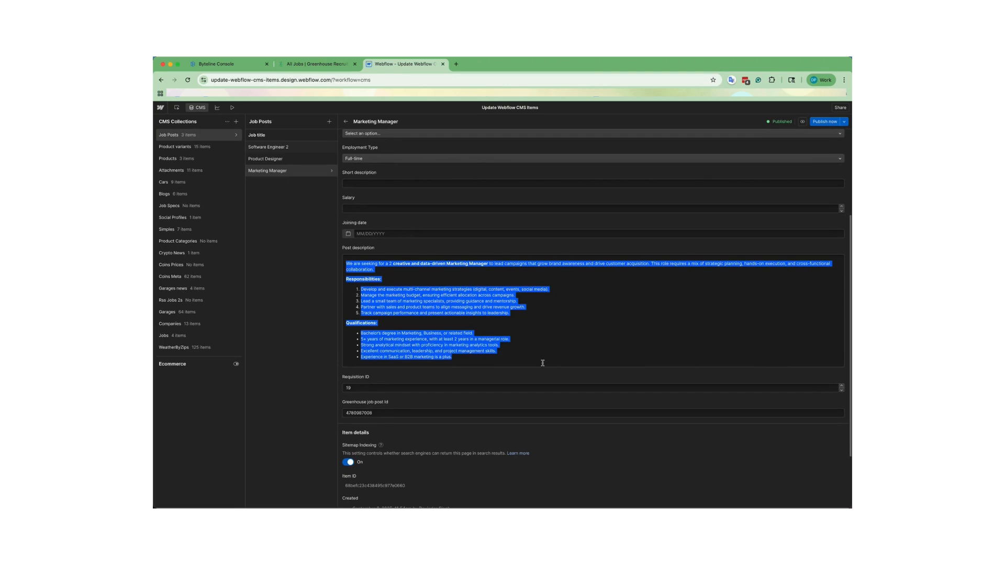
{"action": "scroll", "coordinate": [556, 343], "scroll_direction": "down", "scroll_amount": 1}
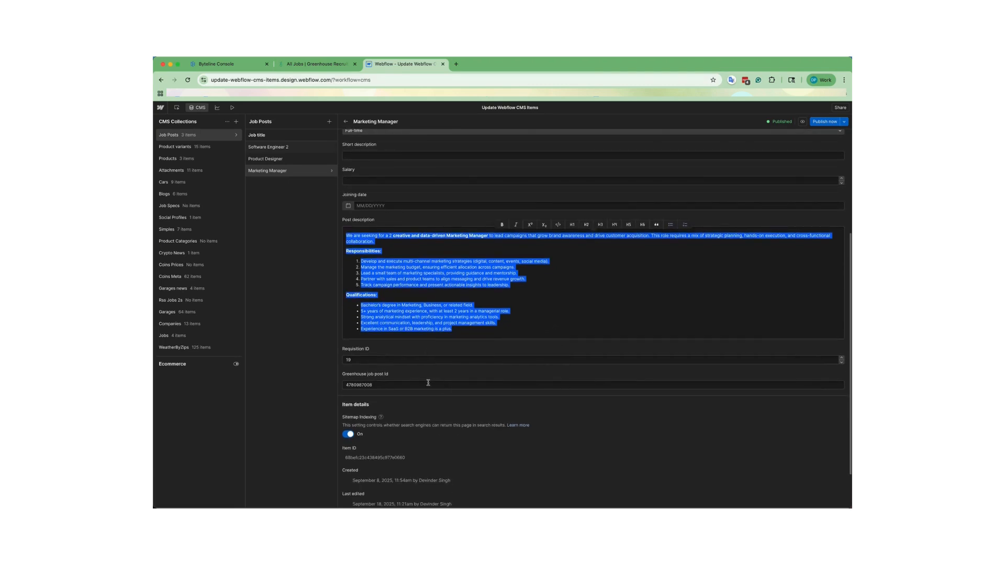
{"action": "left_click", "coordinate": [372, 385]}
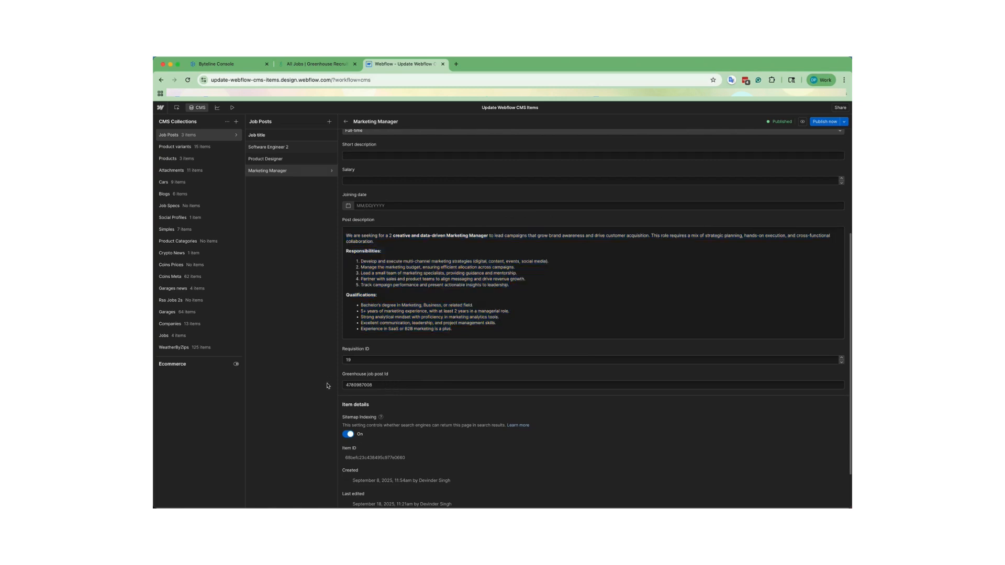
{"action": "double_click", "coordinate": [359, 384]}
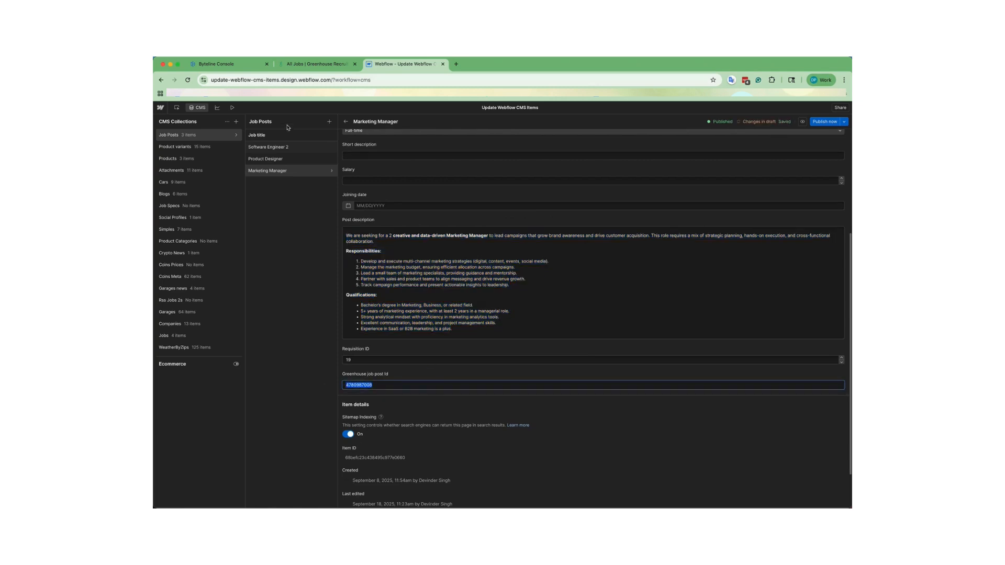
{"action": "left_click", "coordinate": [346, 122]}
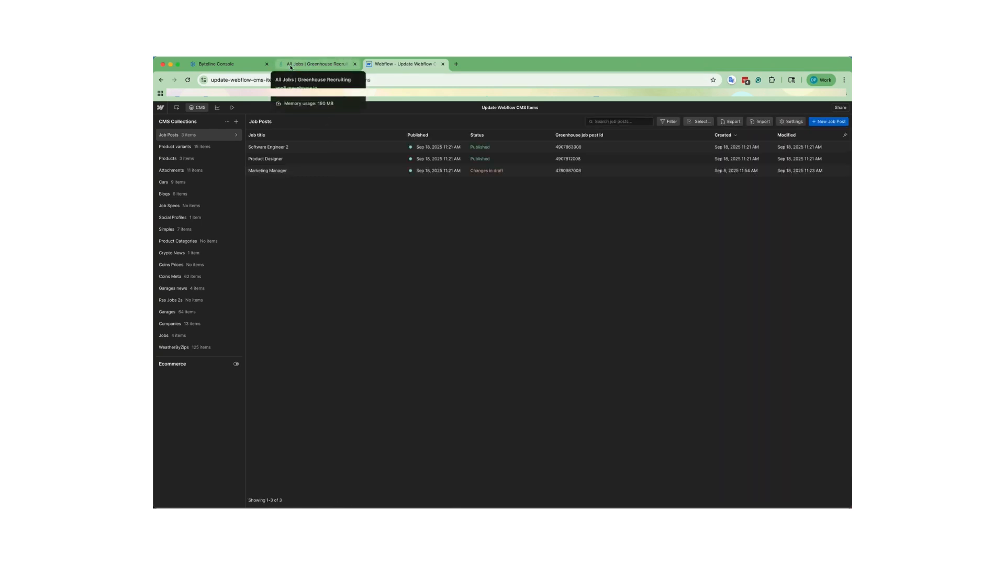
- Switch to Greenhouse and open the Marketing Manager job's post for editing from its job setup
{"action": "left_click", "coordinate": [291, 65]}
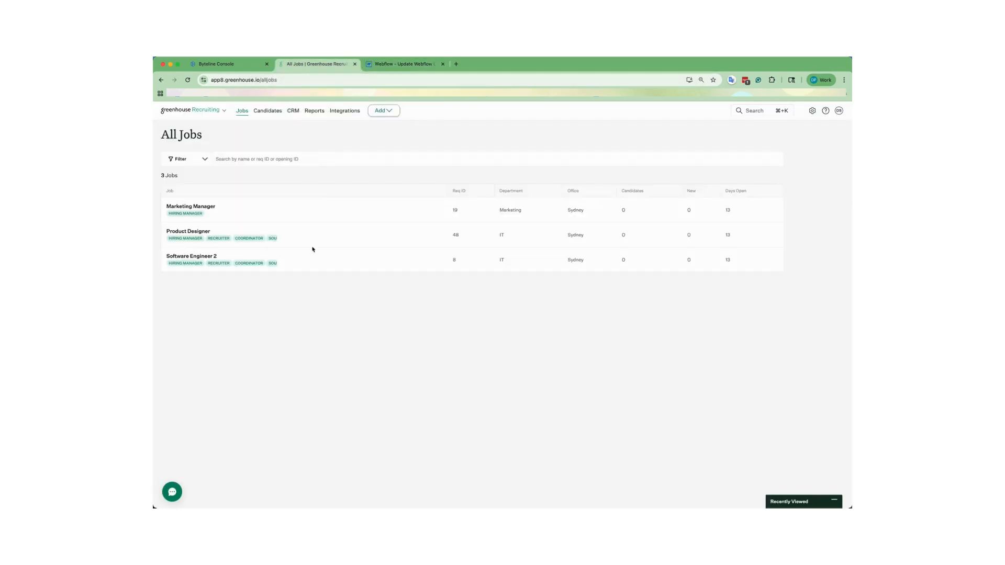
{"action": "left_click", "coordinate": [200, 209]}
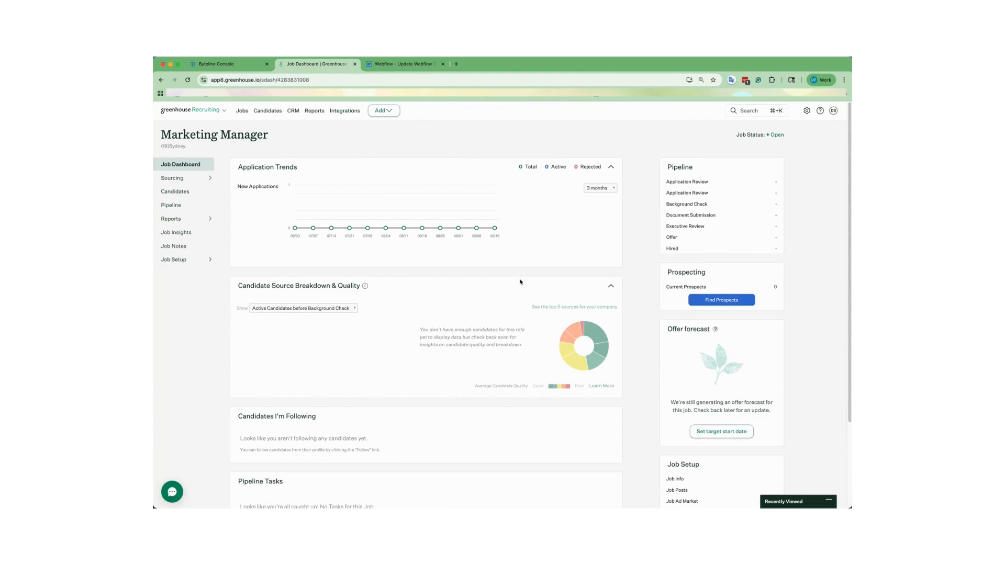
{"action": "left_click", "coordinate": [170, 263]}
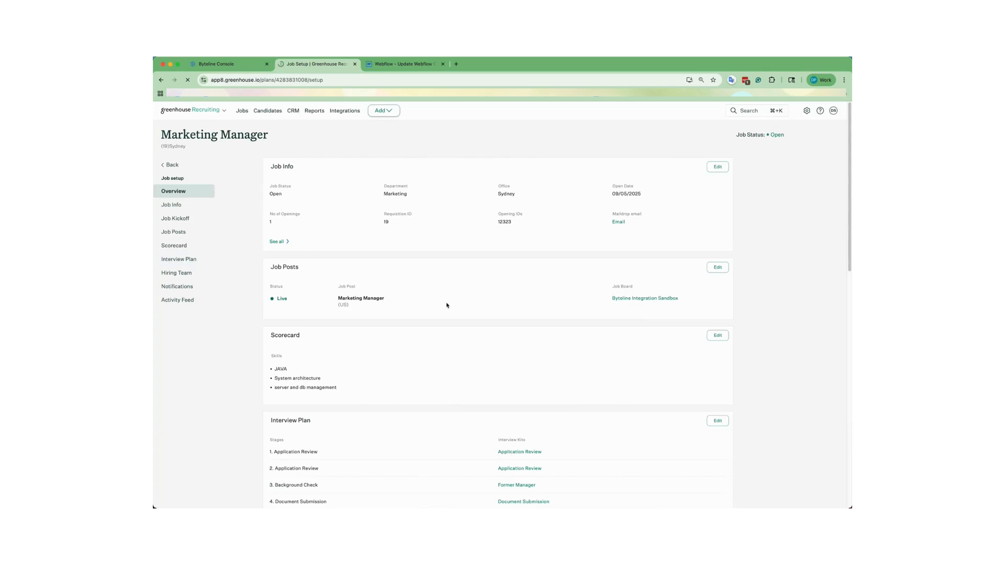
{"action": "left_click", "coordinate": [716, 267]}
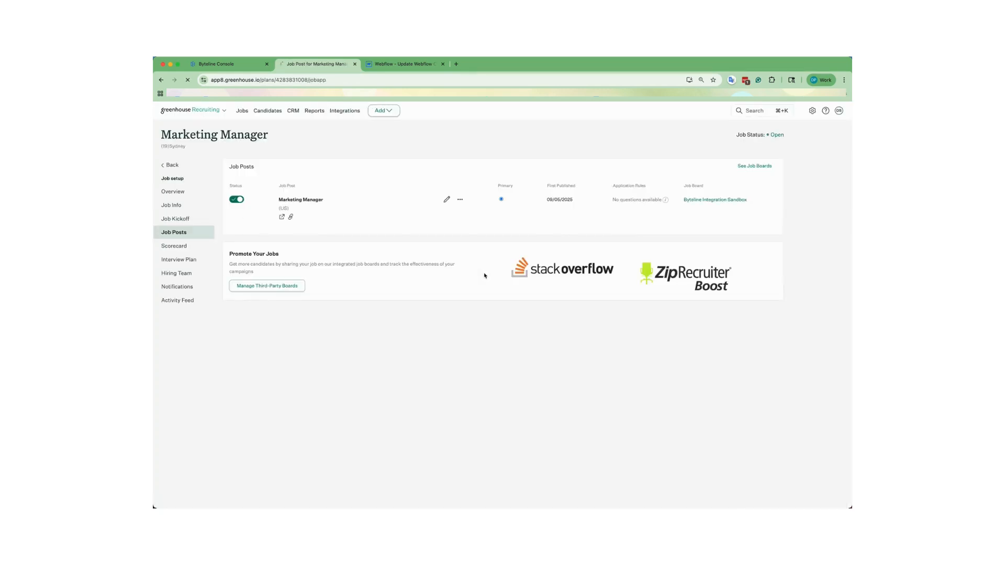
{"action": "left_click", "coordinate": [446, 199]}
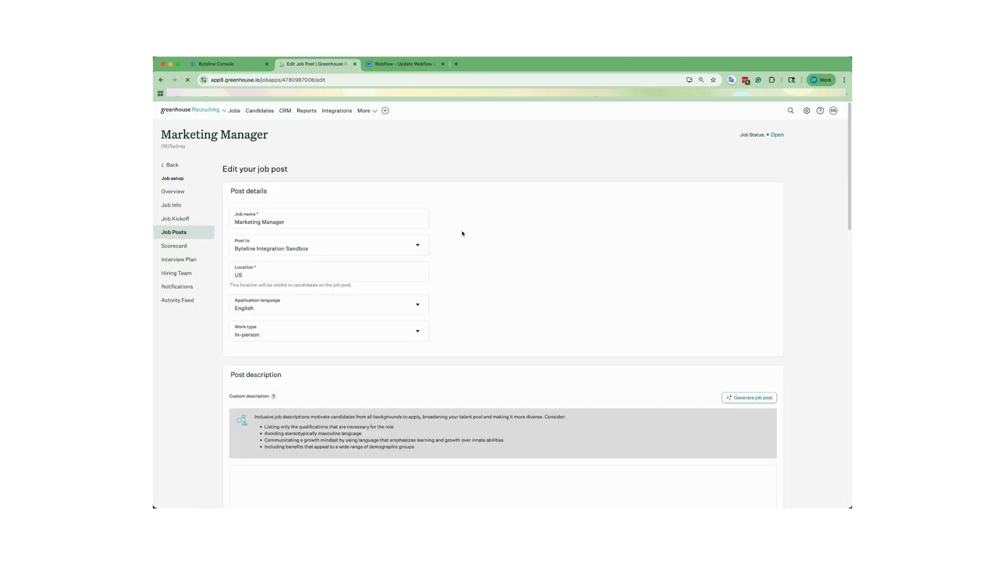
- Rename the job post to Marketing Manager 2, change the 2 in the description's opening sentence to 3, and save the post
{"action": "left_click", "coordinate": [299, 224]}
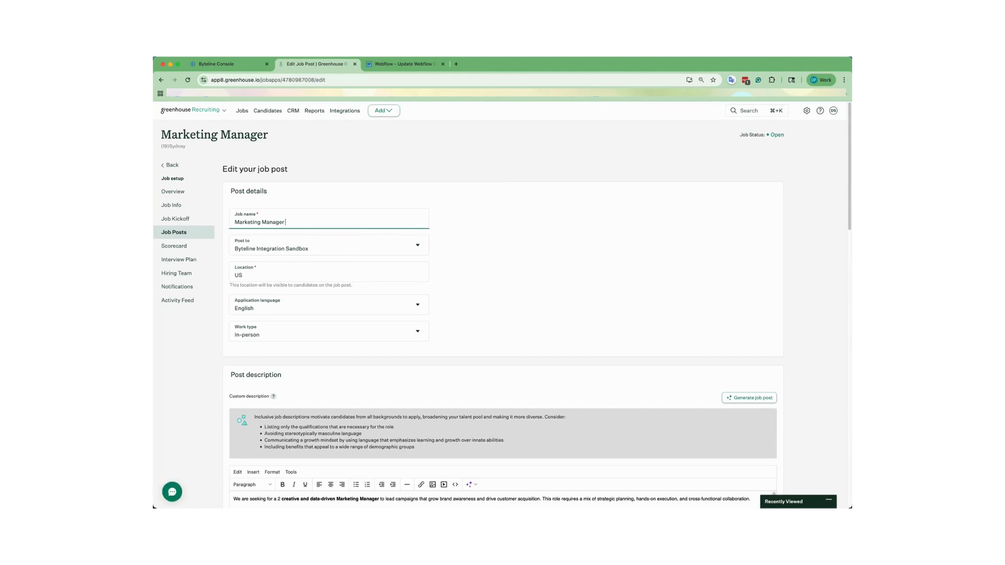
{"action": "left_click", "coordinate": [595, 325]}
{"action": "scroll", "coordinate": [590, 346], "scroll_direction": "down", "scroll_amount": 5}
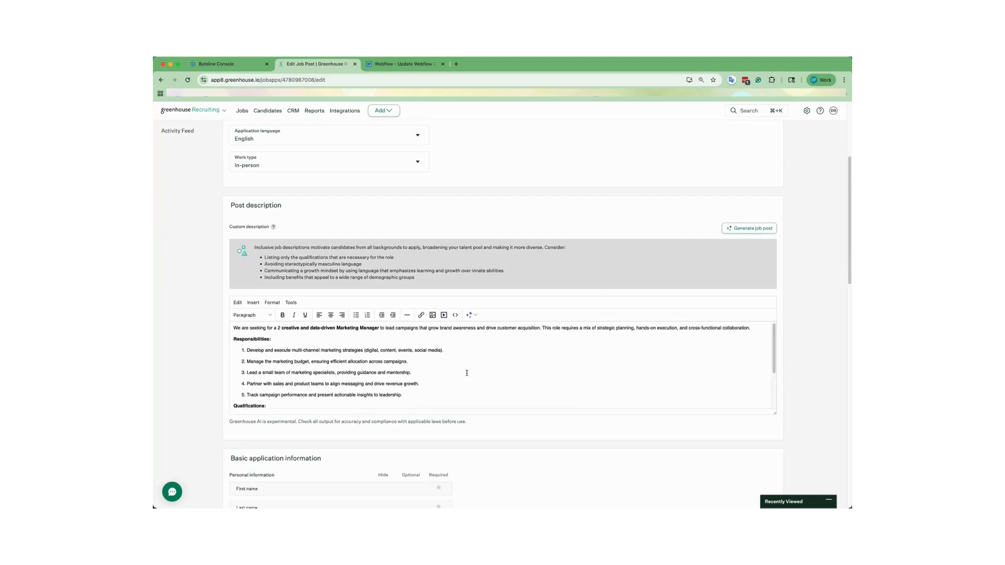
{"action": "scroll", "coordinate": [466, 373], "scroll_direction": "up", "scroll_amount": 1}
{"action": "left_click", "coordinate": [278, 330]}
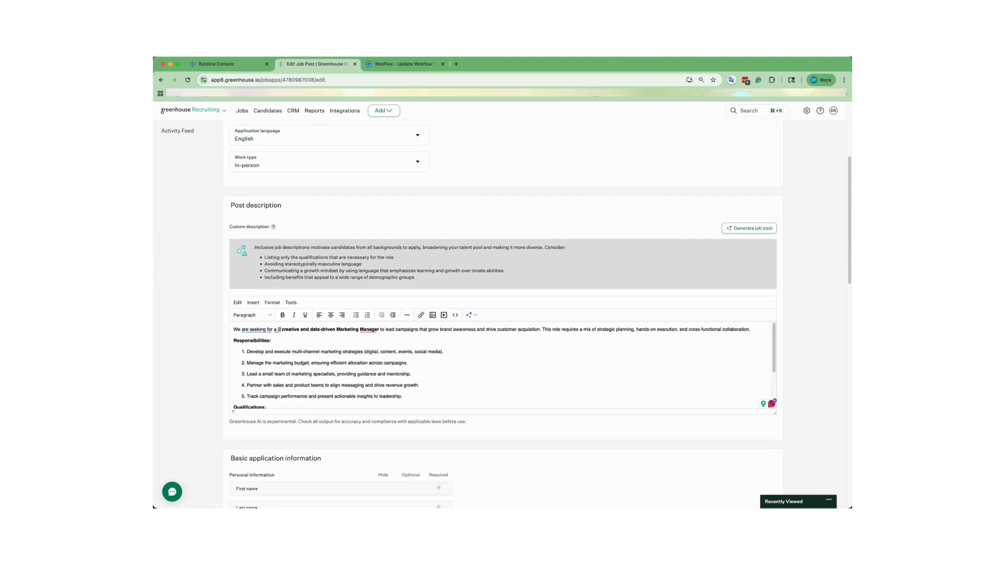
{"action": "left_click", "coordinate": [358, 364]}
{"action": "scroll", "coordinate": [357, 363], "scroll_direction": "down", "scroll_amount": 1}
{"action": "scroll", "coordinate": [357, 364], "scroll_direction": "down", "scroll_amount": 2}
{"action": "scroll", "coordinate": [358, 364], "scroll_direction": "up", "scroll_amount": 4}
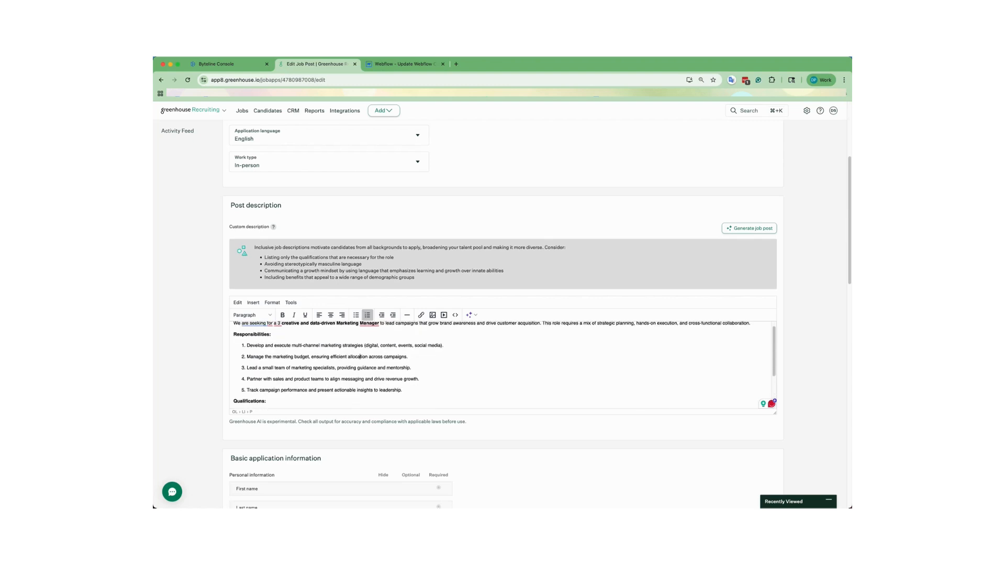
{"action": "scroll", "coordinate": [837, 423], "scroll_direction": "down", "scroll_amount": 2}
{"action": "scroll", "coordinate": [838, 423], "scroll_direction": "down", "scroll_amount": 15}
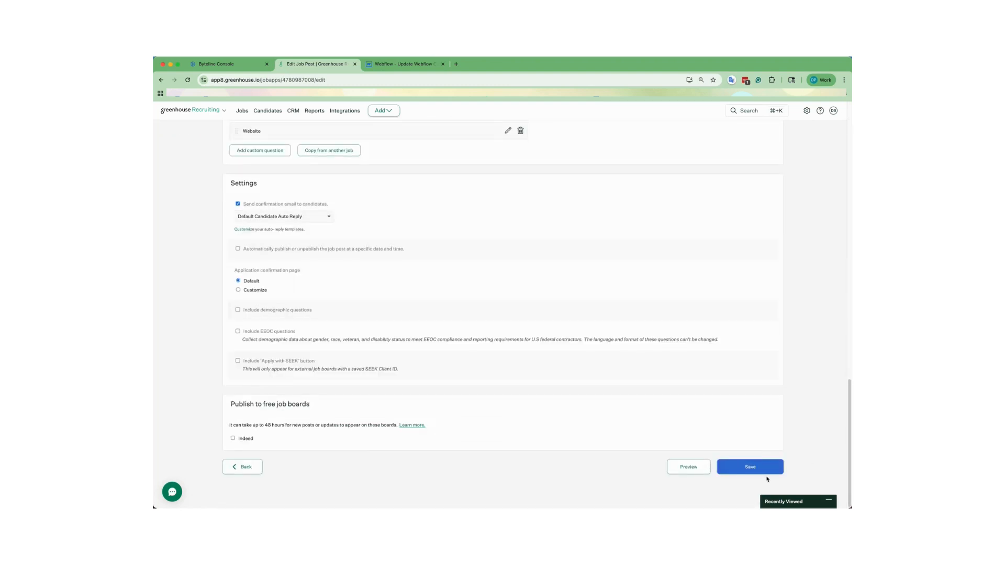
{"action": "left_click", "coordinate": [750, 466]}
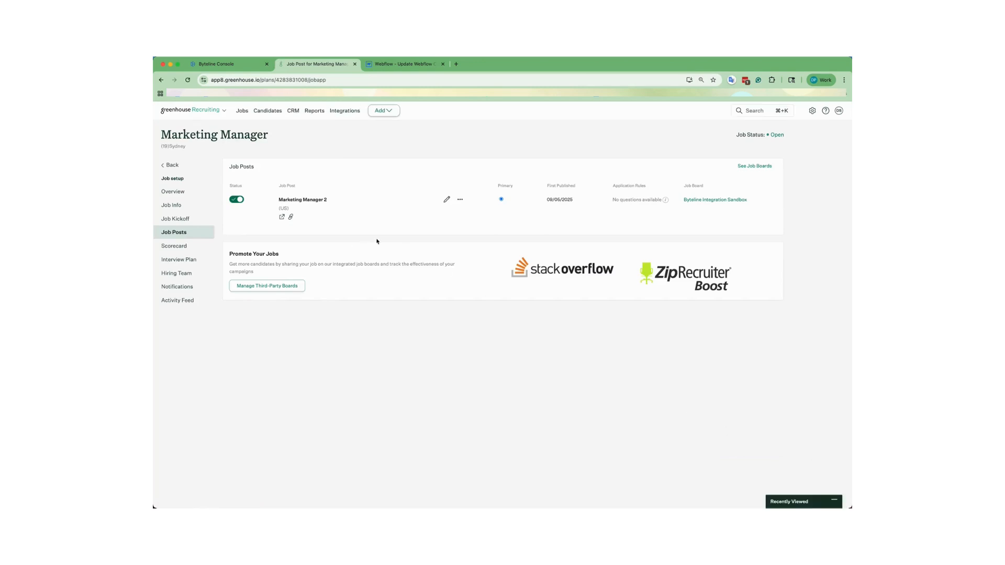
- Return to Byteline Console, run a check for Greenhouse changes, and compare the old and new values in the newest Update entry
{"action": "left_click", "coordinate": [224, 65]}
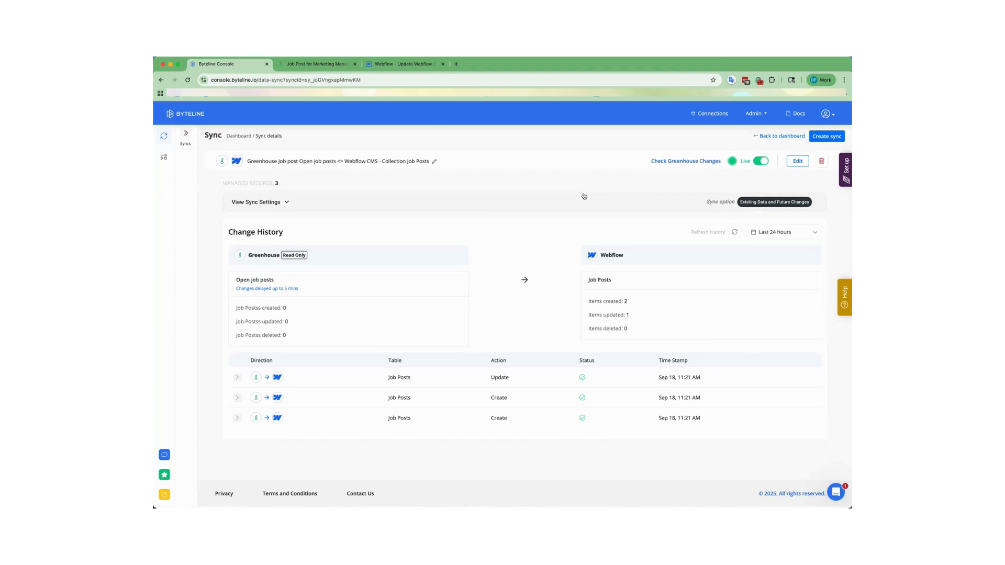
{"action": "left_click", "coordinate": [686, 161]}
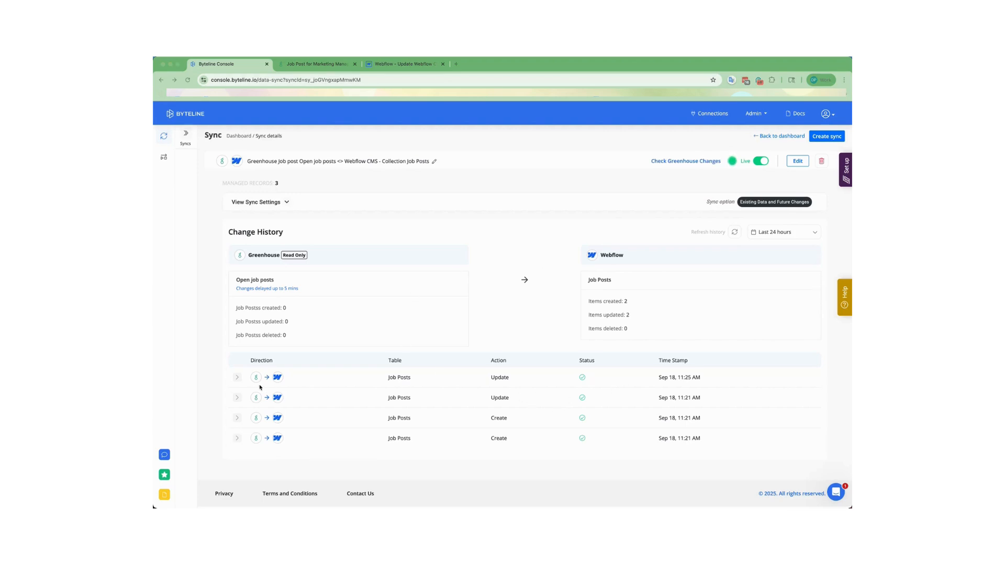
{"action": "left_click", "coordinate": [237, 377]}
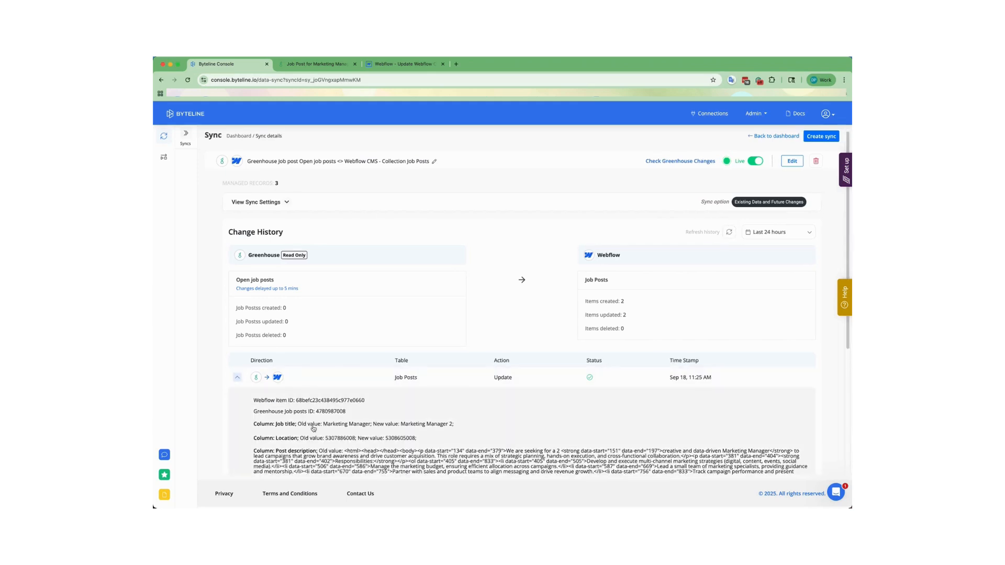
{"action": "scroll", "coordinate": [418, 438], "scroll_direction": "down", "scroll_amount": 2}
{"action": "left_click_drag", "start_coordinate": [346, 398], "coordinate": [386, 442]}
{"action": "left_click_drag", "start_coordinate": [323, 371], "coordinate": [498, 373]}
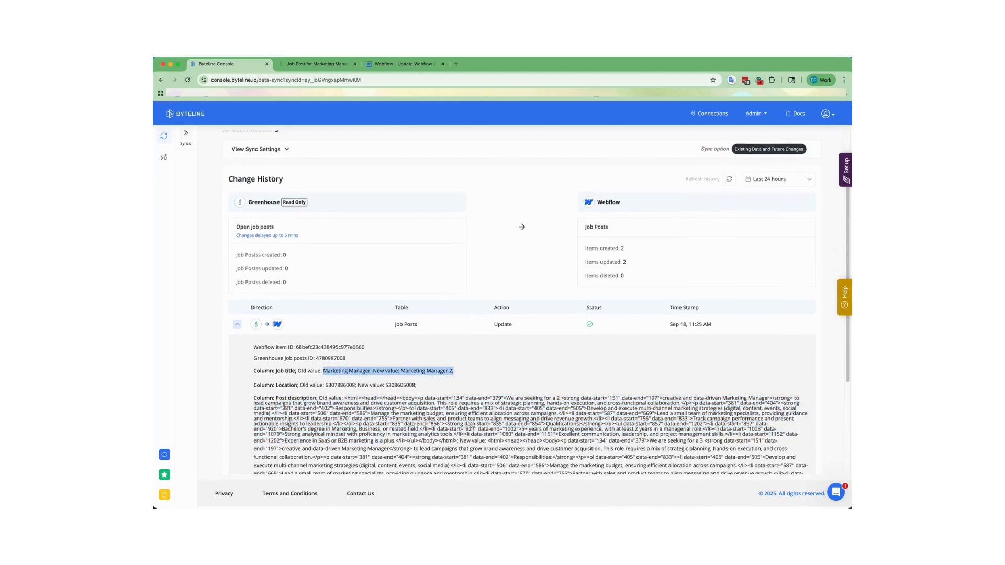
{"action": "scroll", "coordinate": [474, 425], "scroll_direction": "up", "scroll_amount": 2}
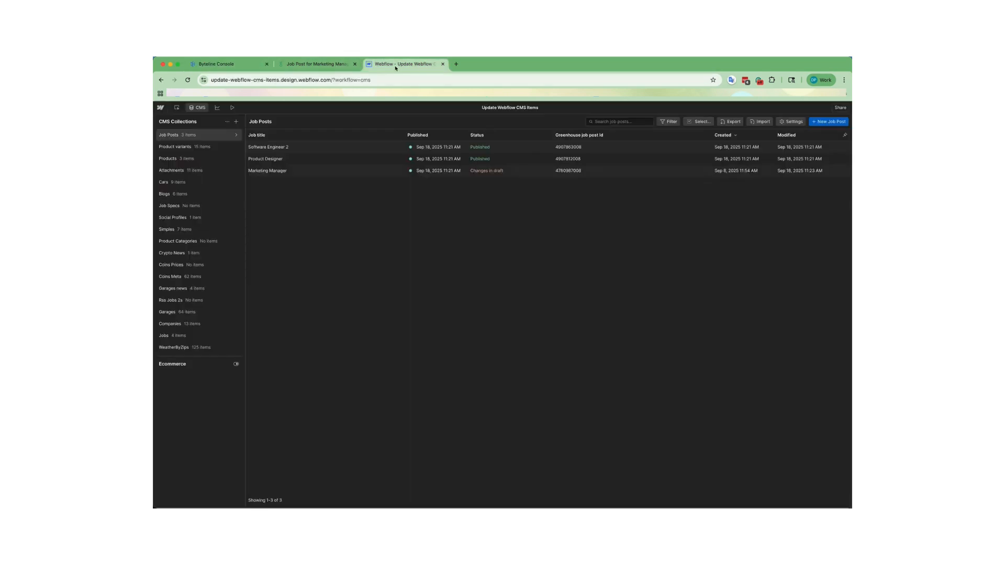
- Switch to Webflow, reload the Job Posts collection, and open the Marketing Manager 2 item to check its job title and description
{"action": "left_click", "coordinate": [403, 63]}
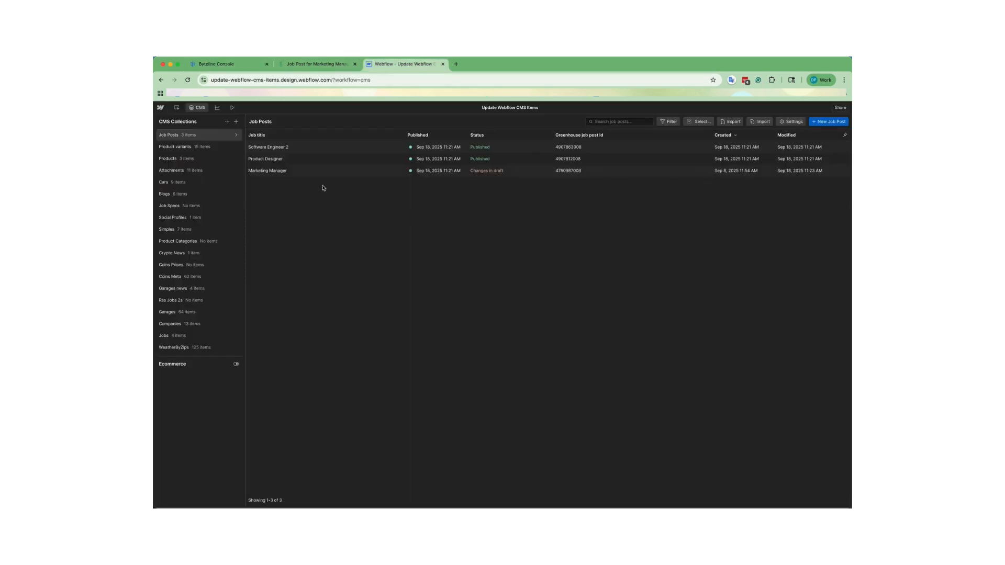
{"action": "left_click", "coordinate": [188, 81]}
{"action": "left_click", "coordinate": [288, 172]}
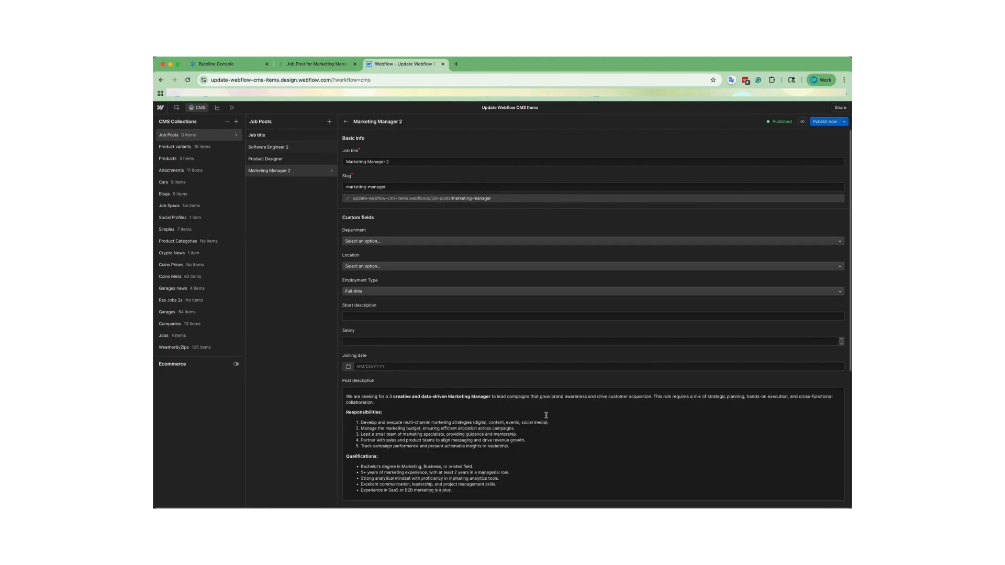
- Review the Marketing Manager 2 item's post description and title in Webflow, and return to Byteline Console
{"action": "scroll", "coordinate": [419, 371], "scroll_direction": "down", "scroll_amount": 3}
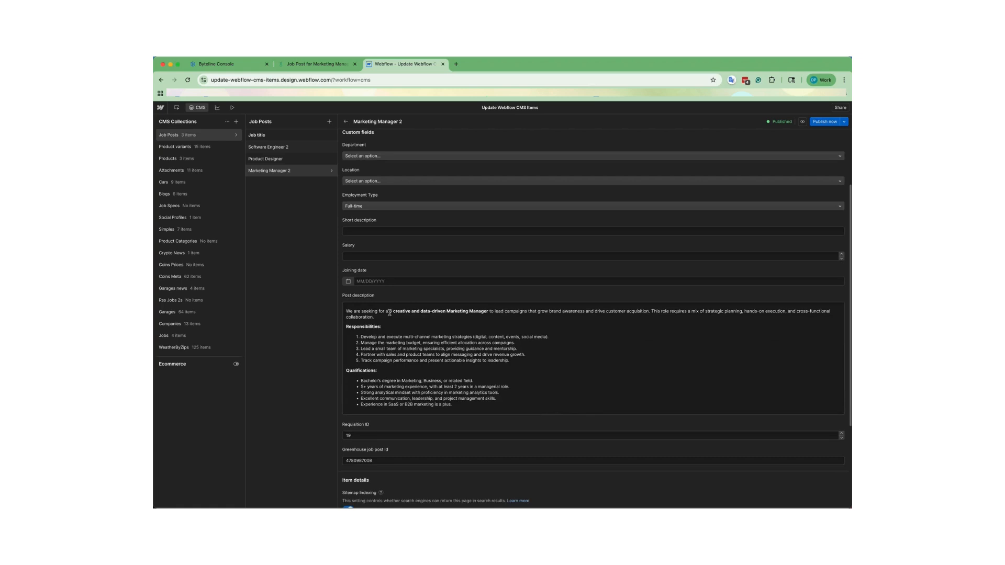
{"action": "scroll", "coordinate": [597, 369], "scroll_direction": "up", "scroll_amount": 3}
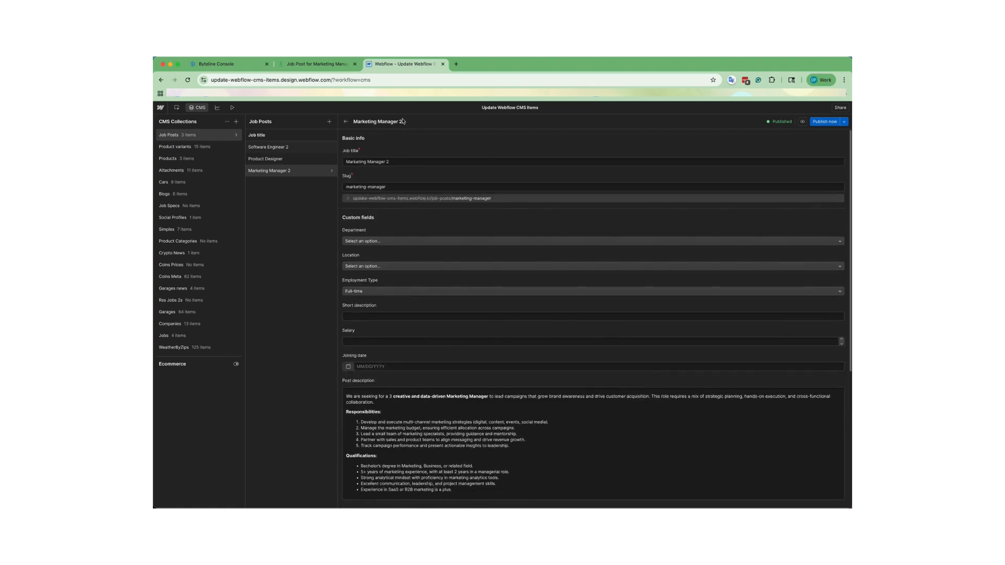
{"action": "left_click", "coordinate": [220, 63]}
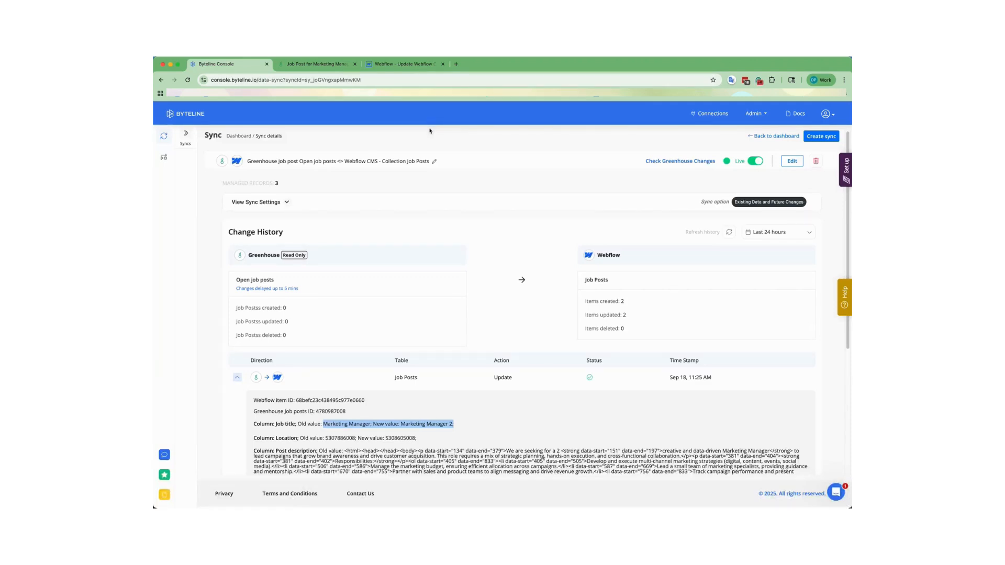
- Switch to Greenhouse, go to the All Jobs list, and filter it to jobs with Draft status
{"action": "left_click", "coordinate": [304, 65]}
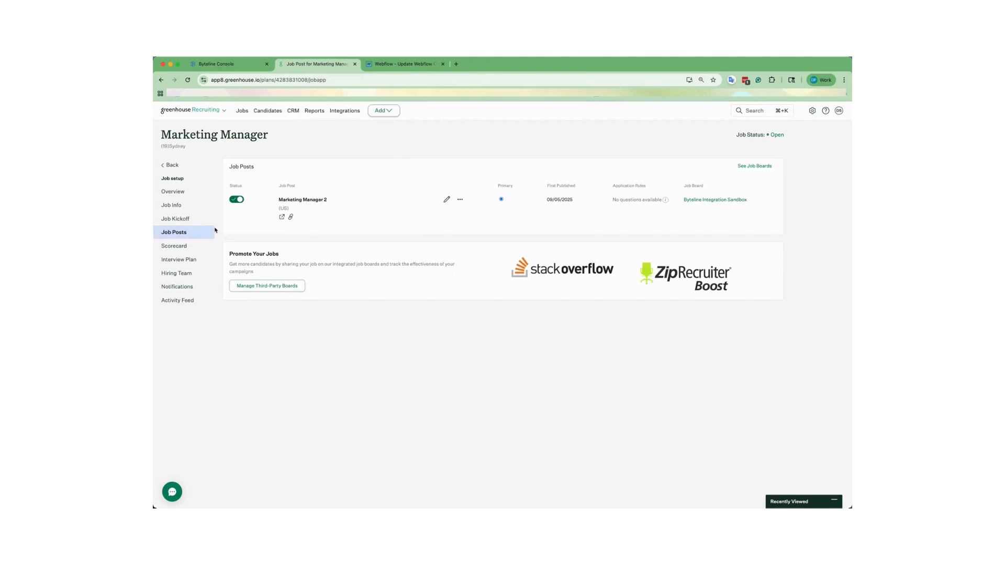
{"action": "left_click", "coordinate": [171, 165]}
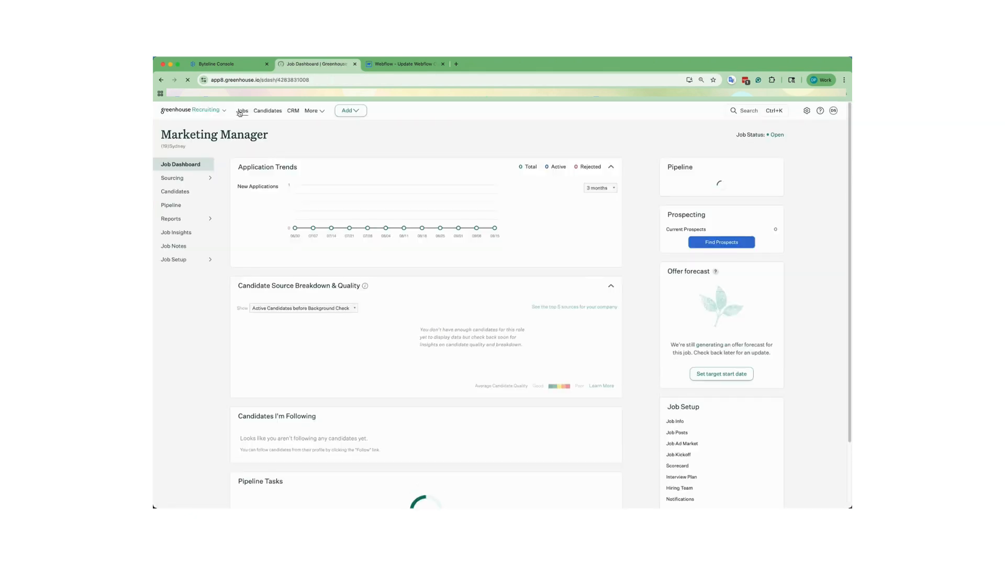
{"action": "left_click", "coordinate": [241, 111]}
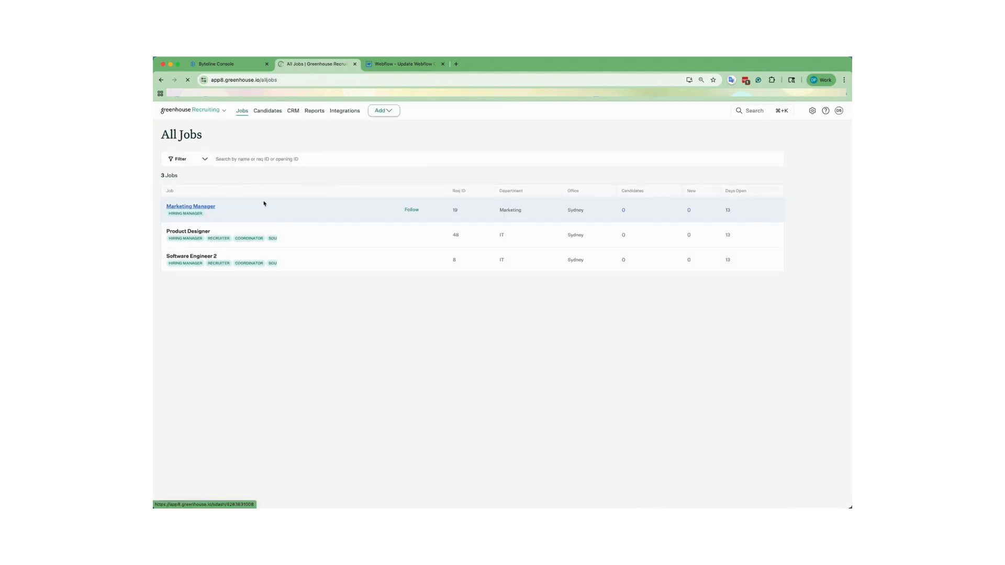
{"action": "left_click", "coordinate": [204, 159]}
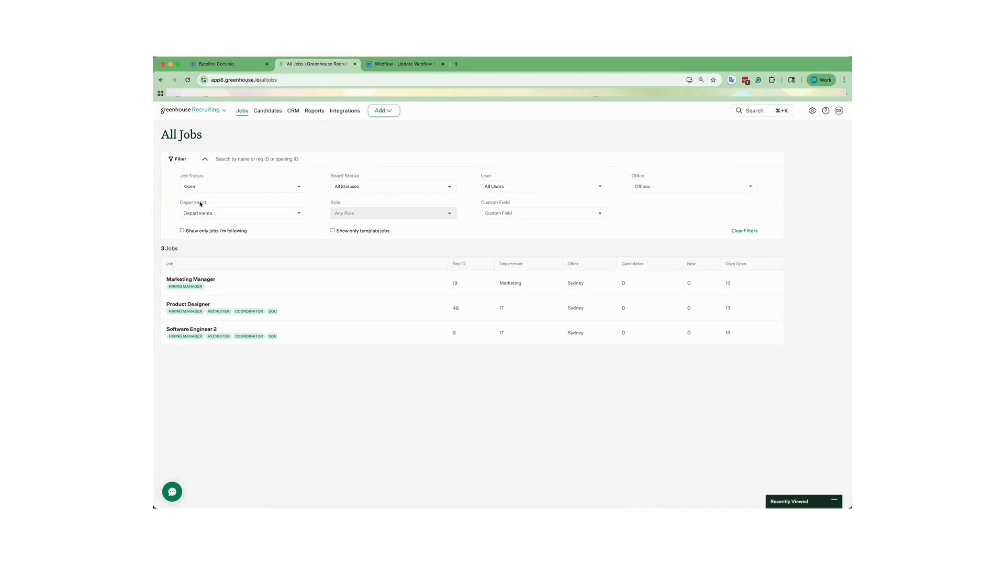
{"action": "left_click", "coordinate": [202, 186]}
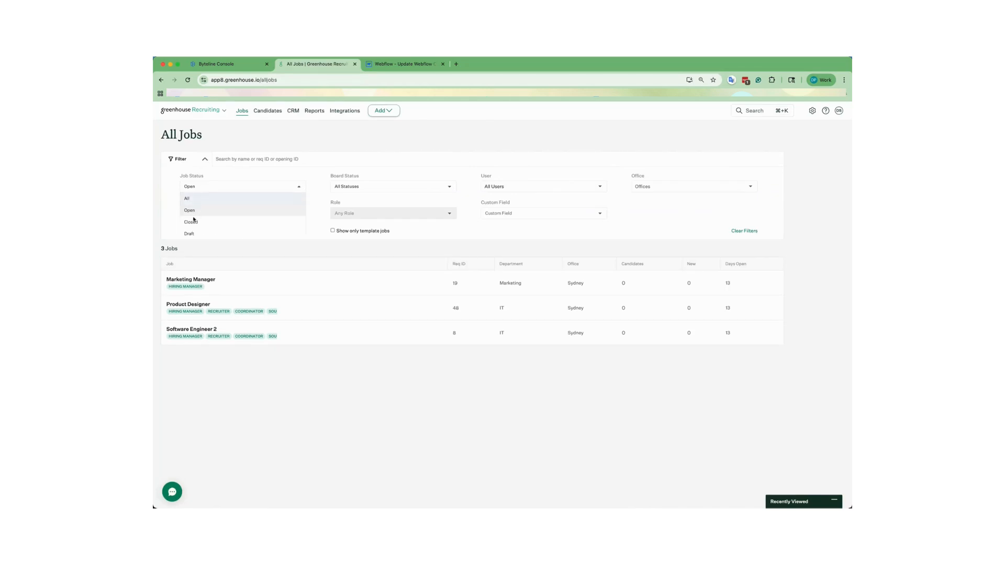
{"action": "left_click", "coordinate": [191, 234]}
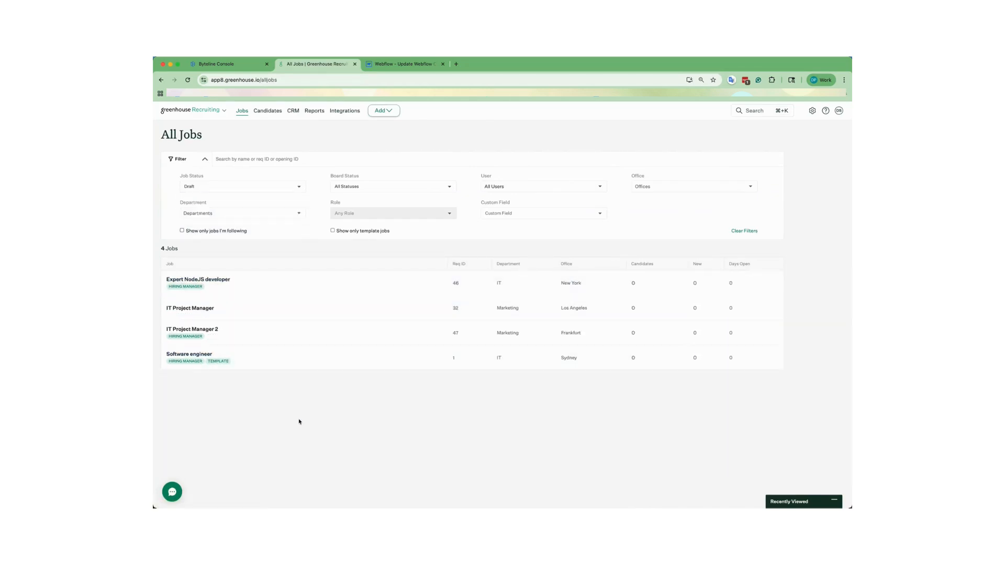
- Open the draft IT Project Manager 2 job for hiring and set its job post live from the job setup
{"action": "left_click", "coordinate": [197, 330]}
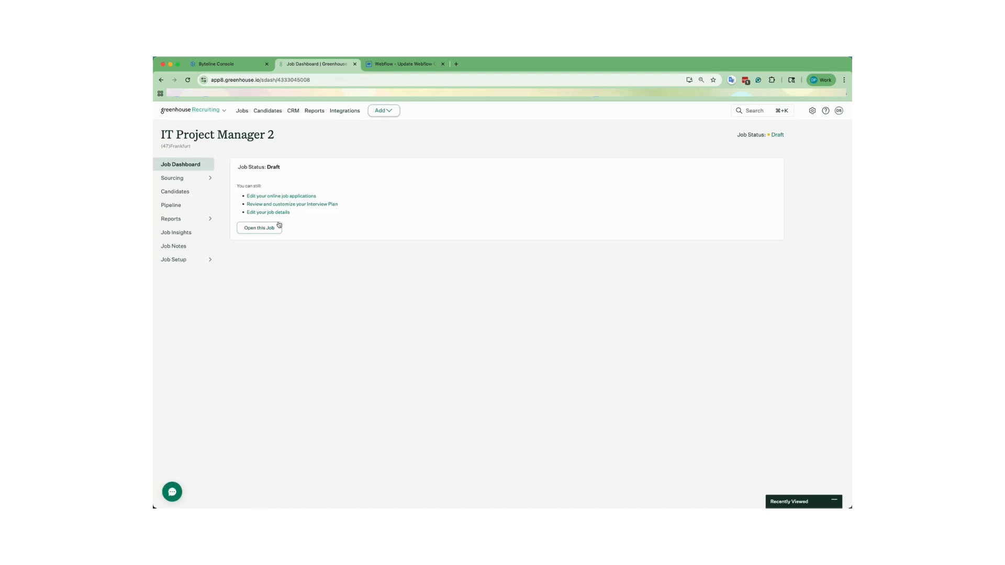
{"action": "left_click", "coordinate": [257, 228]}
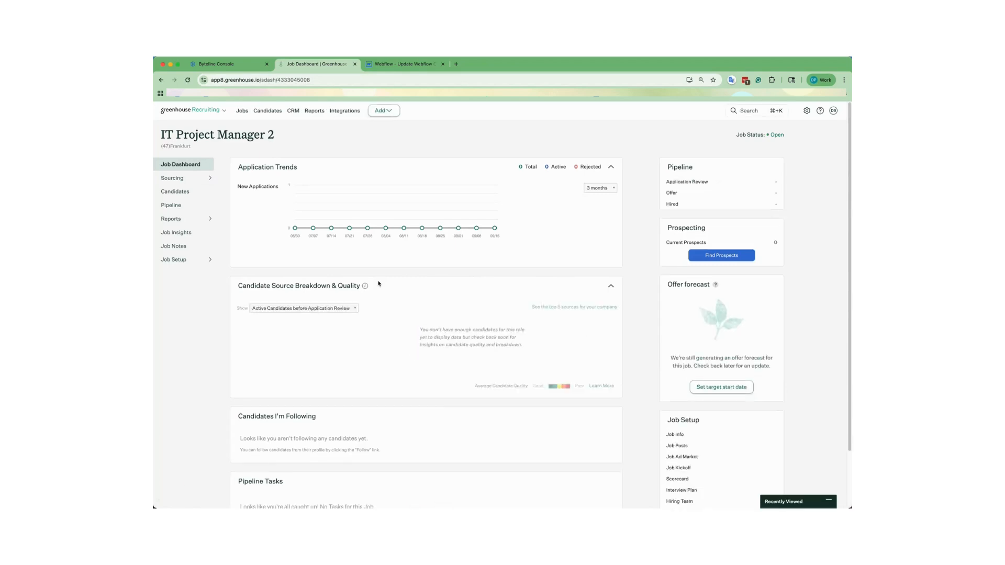
{"action": "left_click", "coordinate": [187, 261]}
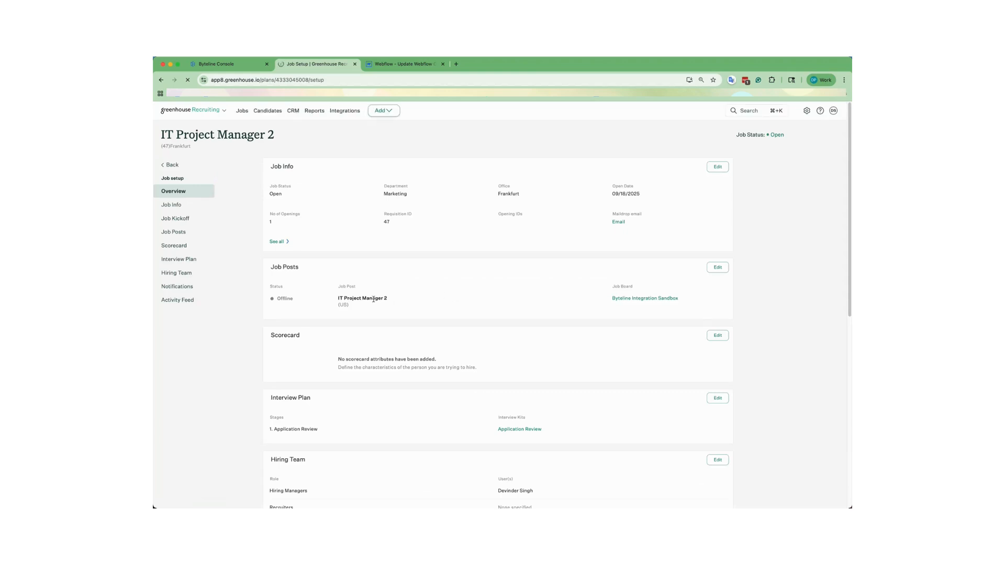
{"action": "left_click", "coordinate": [716, 270]}
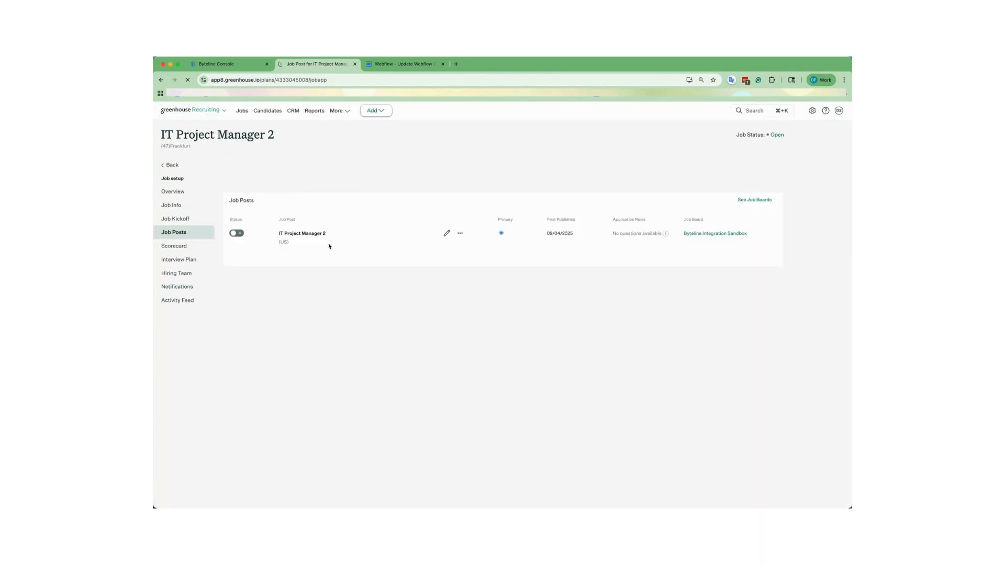
{"action": "left_click", "coordinate": [240, 234]}
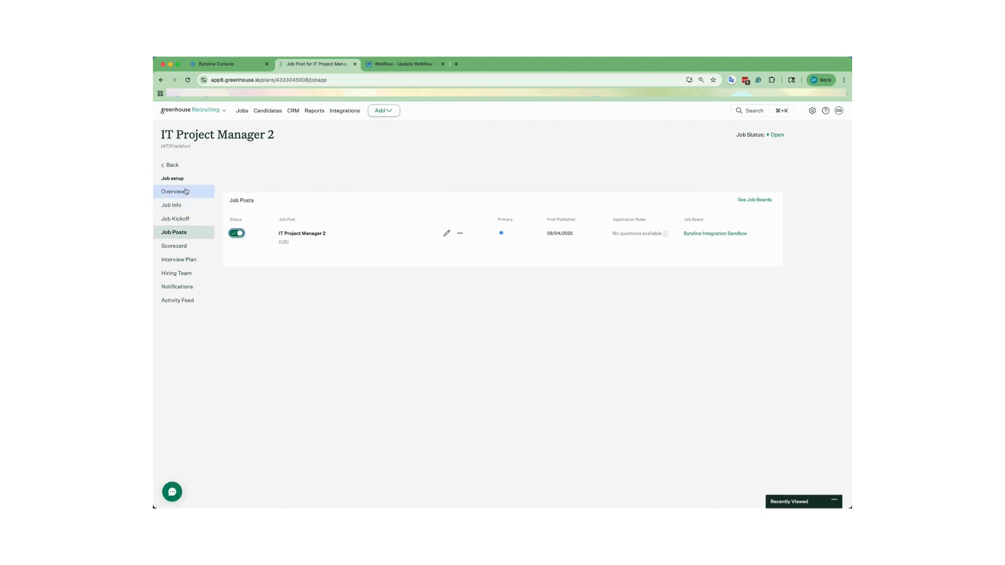
- Filter the All Jobs list to Open status and view IT Project Manager 2's job setup to check its post status
{"action": "left_click", "coordinate": [171, 165]}
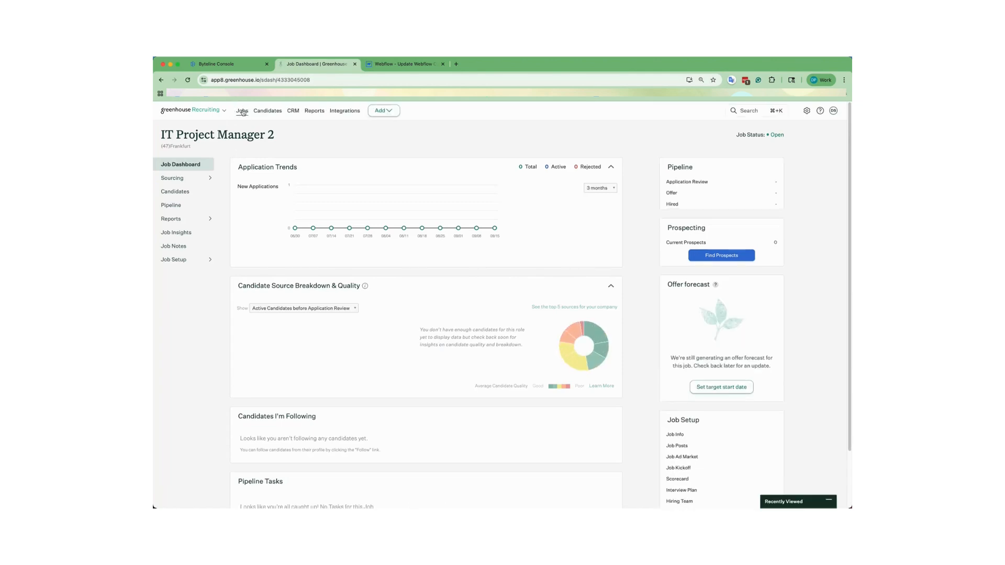
{"action": "left_click", "coordinate": [242, 111]}
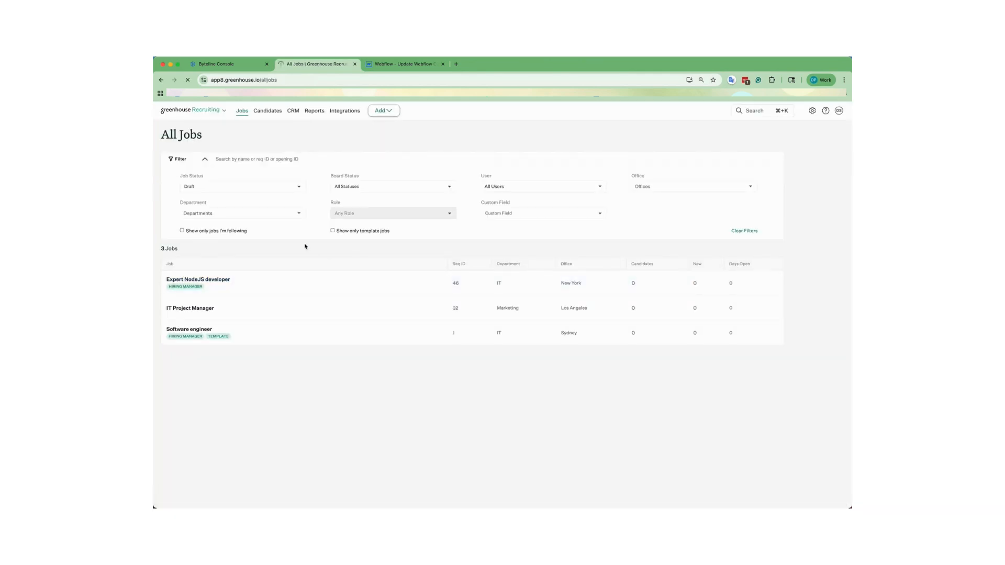
{"action": "left_click", "coordinate": [242, 112]}
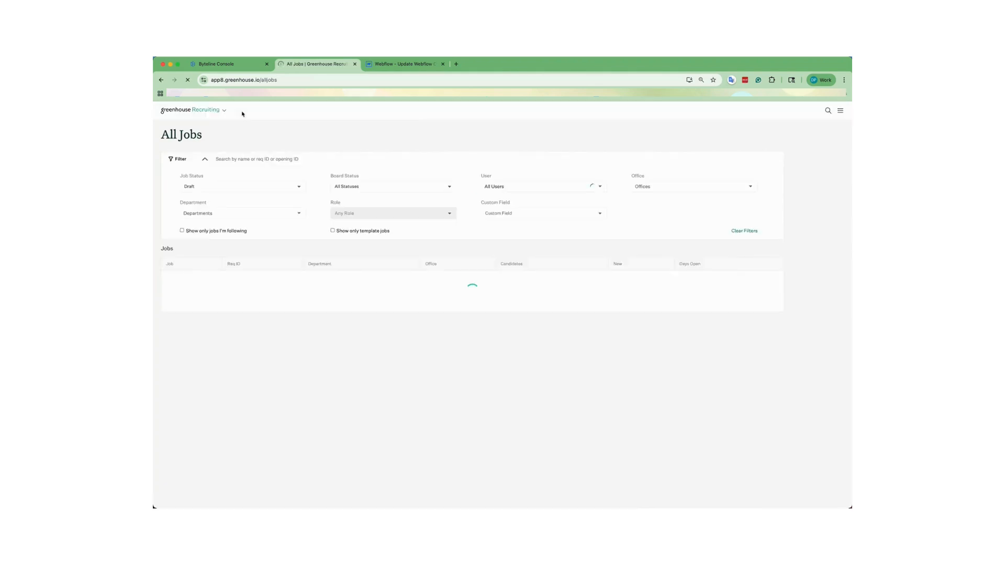
{"action": "left_click", "coordinate": [231, 187]}
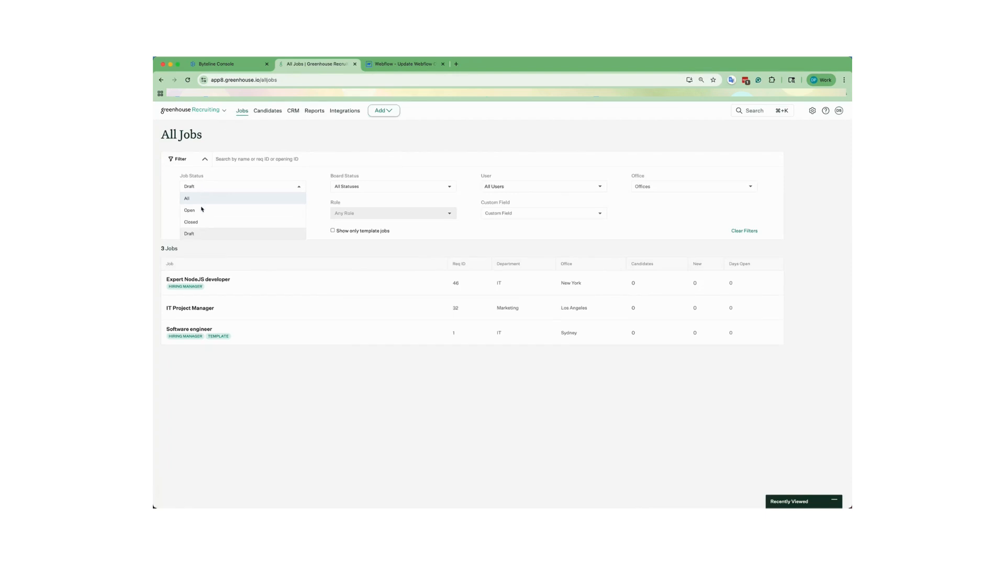
{"action": "left_click", "coordinate": [204, 208]}
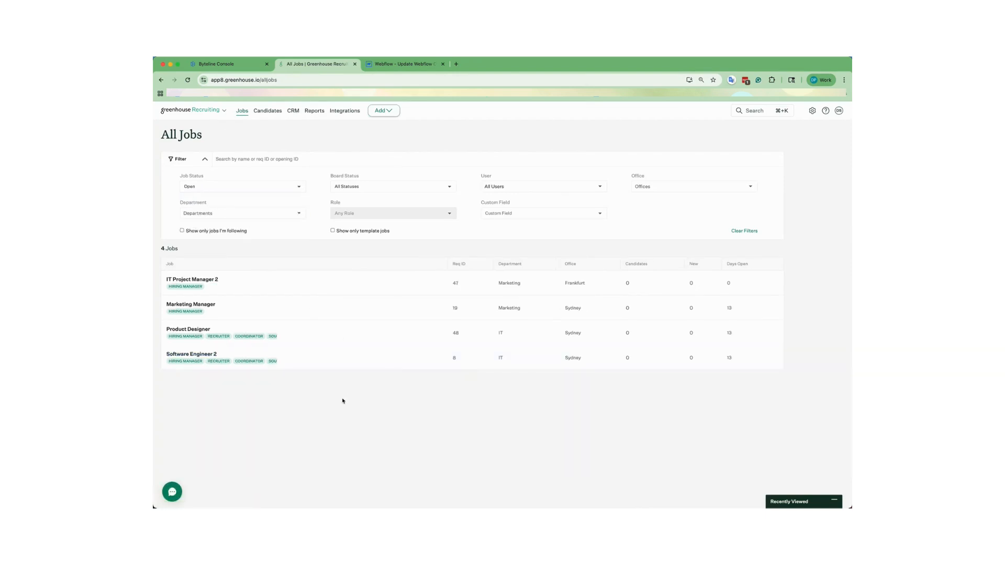
{"action": "left_click", "coordinate": [191, 304]}
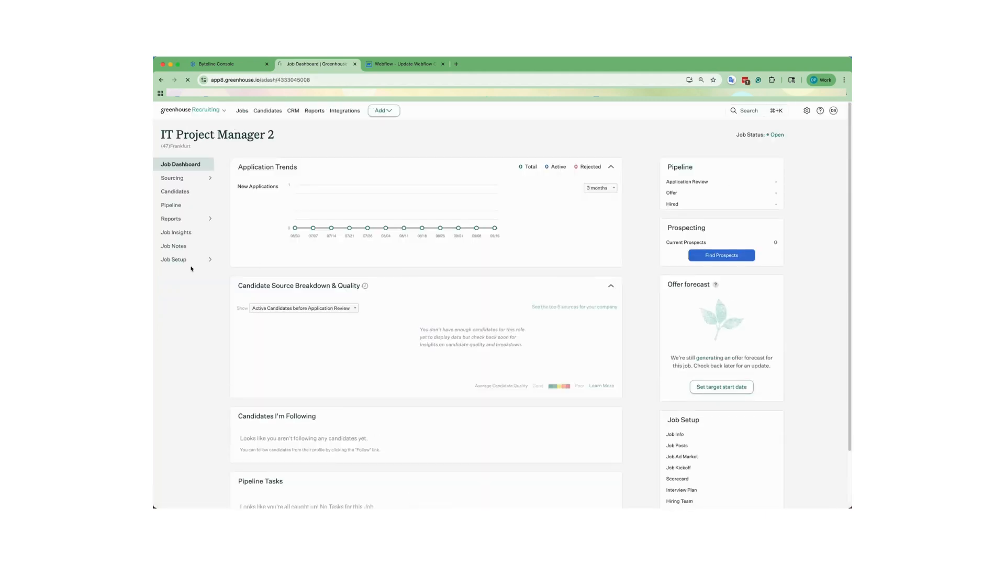
{"action": "left_click", "coordinate": [184, 260]}
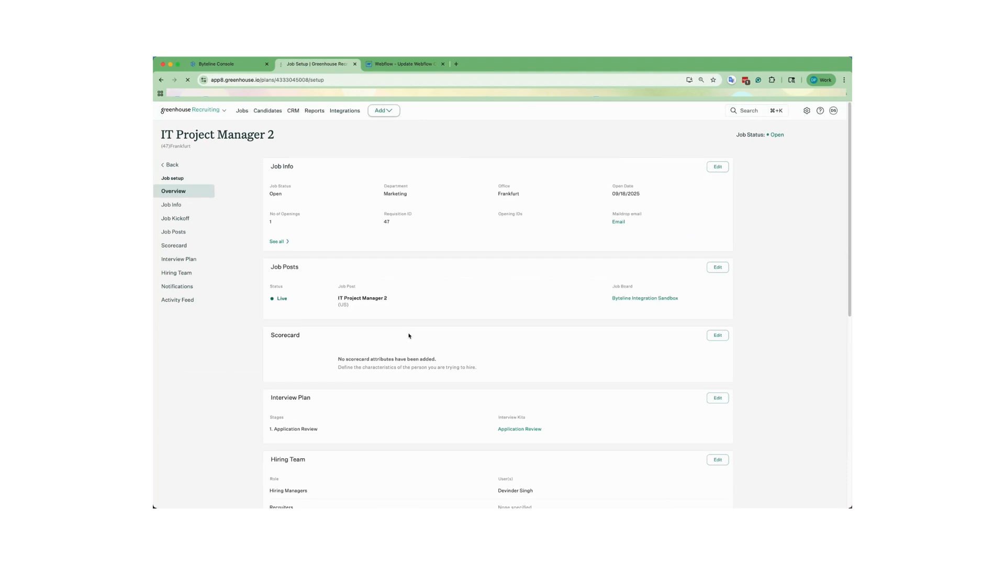
- Switch to Byteline Console, collapse the old Update entry, and examine the job title and other values in the newest Create entry
{"action": "left_click", "coordinate": [225, 64]}
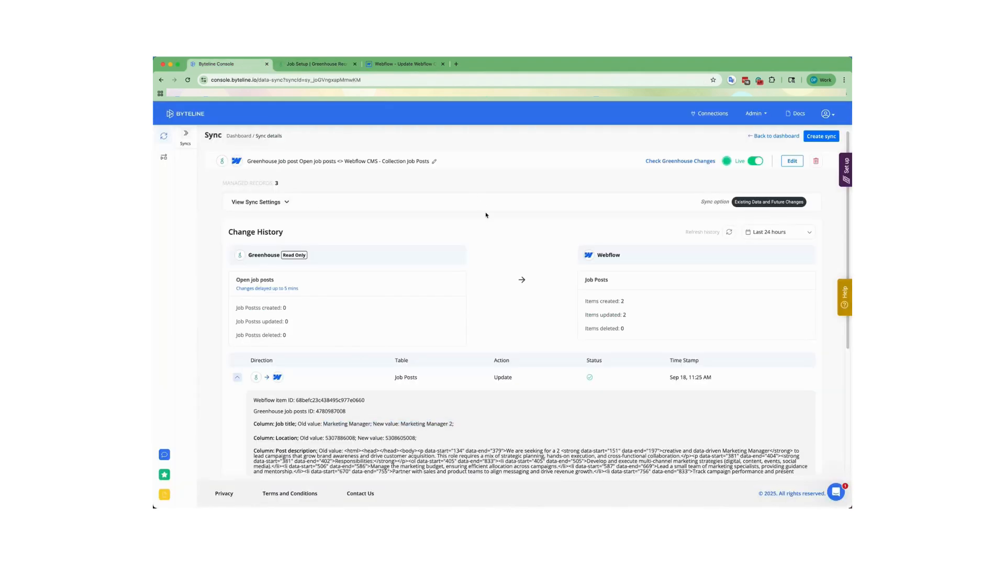
{"action": "left_click", "coordinate": [237, 376]}
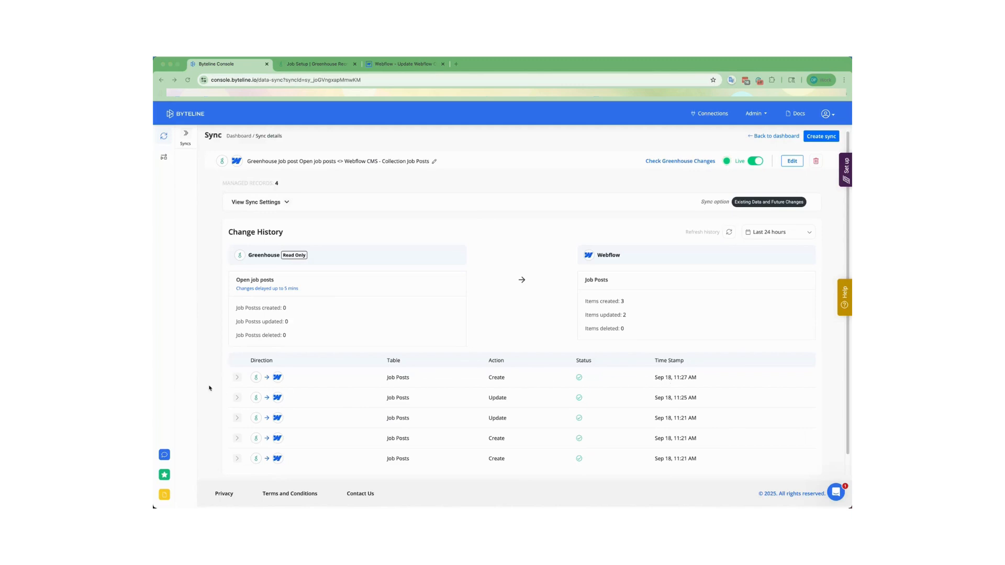
{"action": "left_click", "coordinate": [237, 377]}
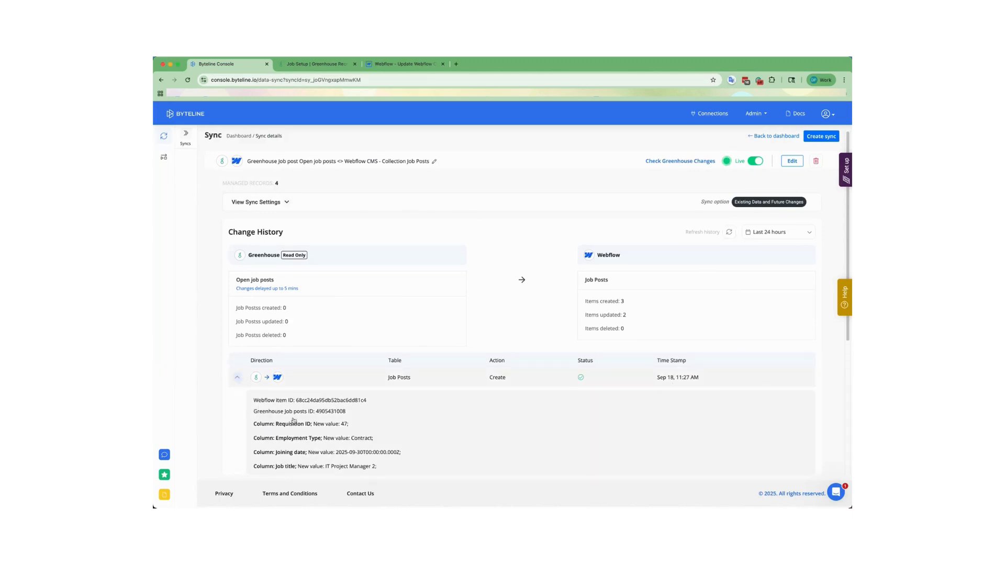
{"action": "scroll", "coordinate": [406, 432], "scroll_direction": "down", "scroll_amount": 1}
{"action": "scroll", "coordinate": [406, 431], "scroll_direction": "down", "scroll_amount": 1}
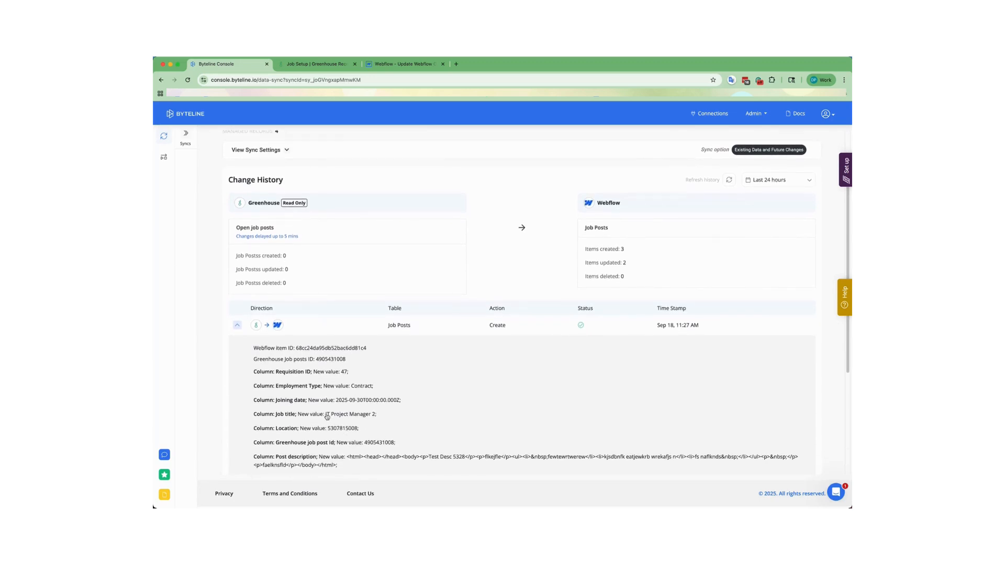
{"action": "left_click_drag", "start_coordinate": [325, 414], "coordinate": [407, 428]}
{"action": "scroll", "coordinate": [512, 445], "scroll_direction": "up", "scroll_amount": 1}
{"action": "scroll", "coordinate": [510, 418], "scroll_direction": "up", "scroll_amount": 3}
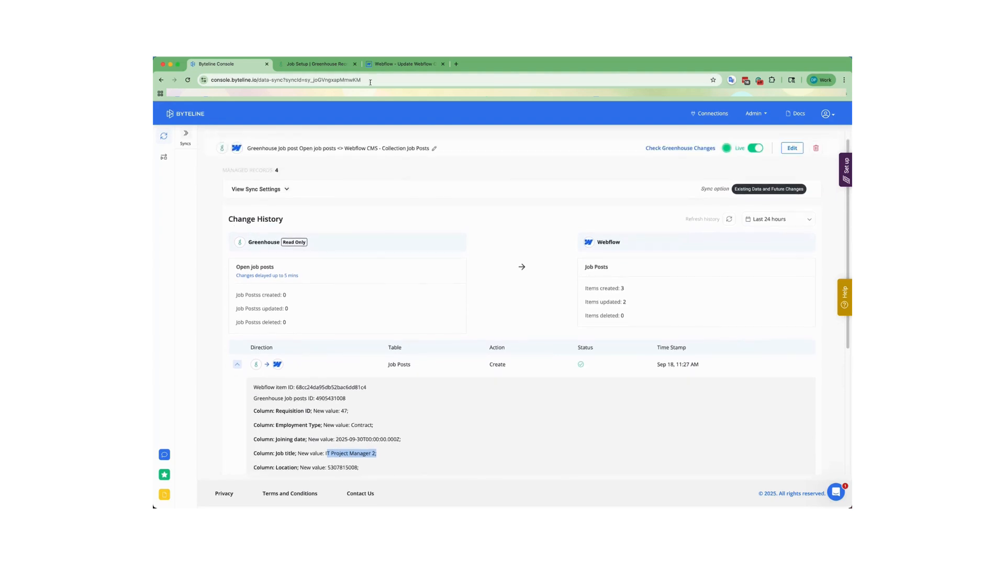
- Switch to Webflow and reload the Job Posts collection to look for IT Project Manager 2, then collapse the Create entry in Byteline Console
{"action": "left_click", "coordinate": [378, 65]}
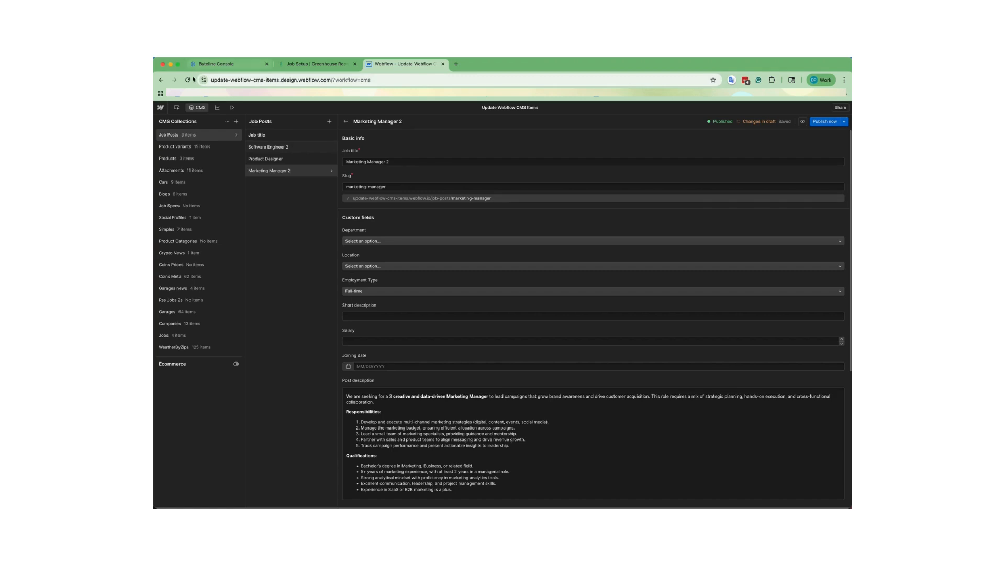
{"action": "key", "text": "super+r"}
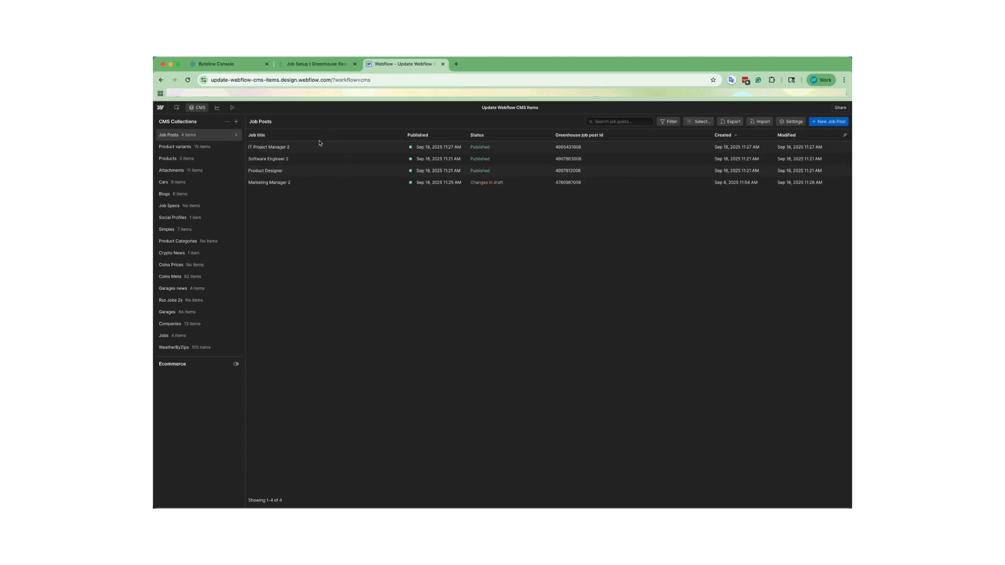
{"action": "left_click", "coordinate": [220, 64]}
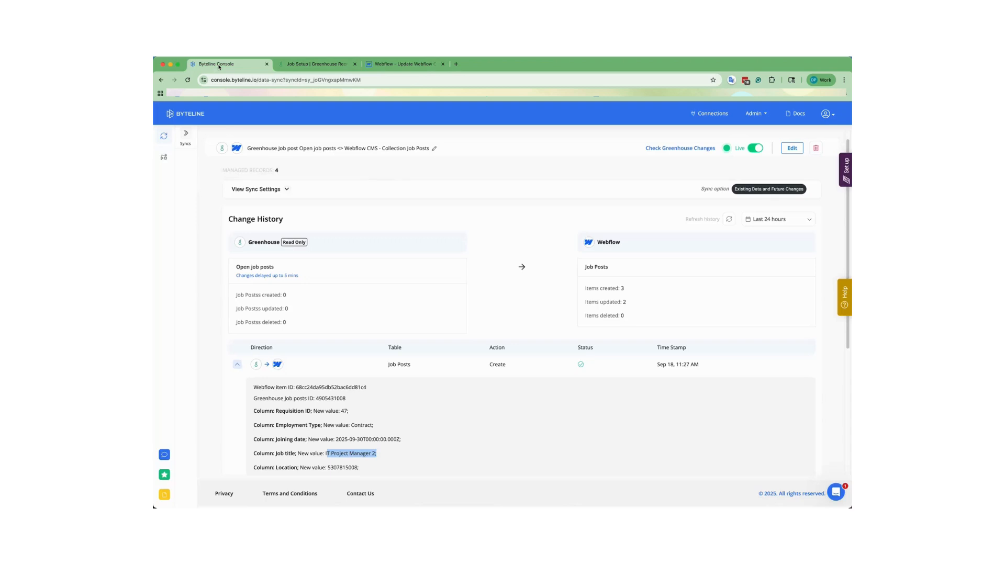
{"action": "left_click", "coordinate": [237, 364]}
- Switch to Greenhouse and open the Product Designer job's Job Info page from the jobs list
{"action": "left_click", "coordinate": [309, 66]}
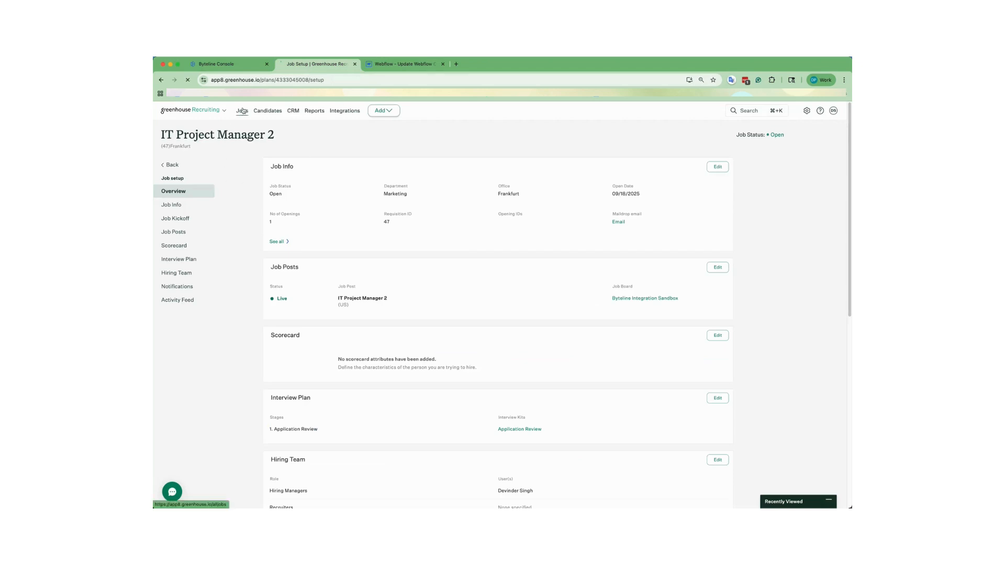
{"action": "left_click", "coordinate": [243, 111]}
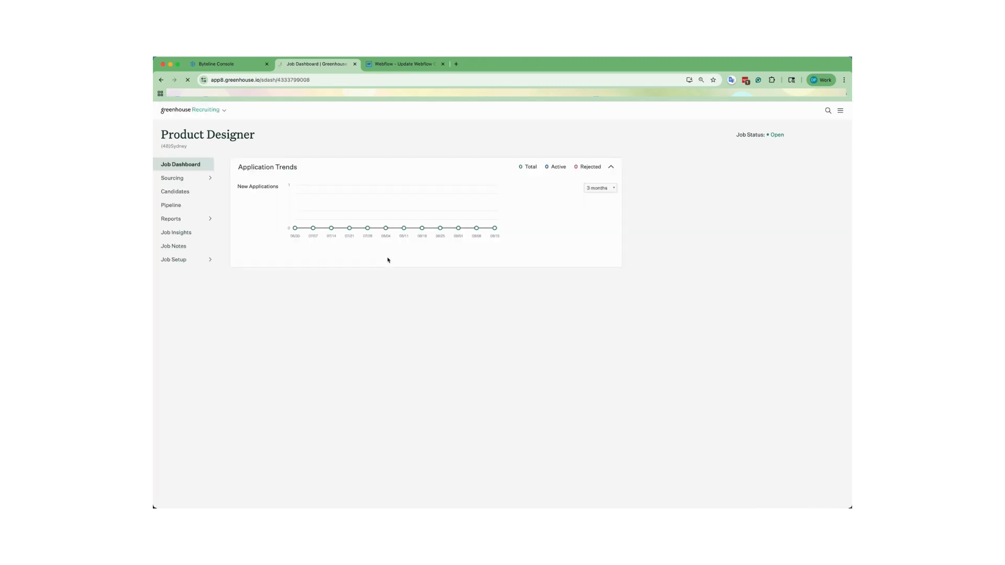
{"action": "left_click", "coordinate": [179, 260]}
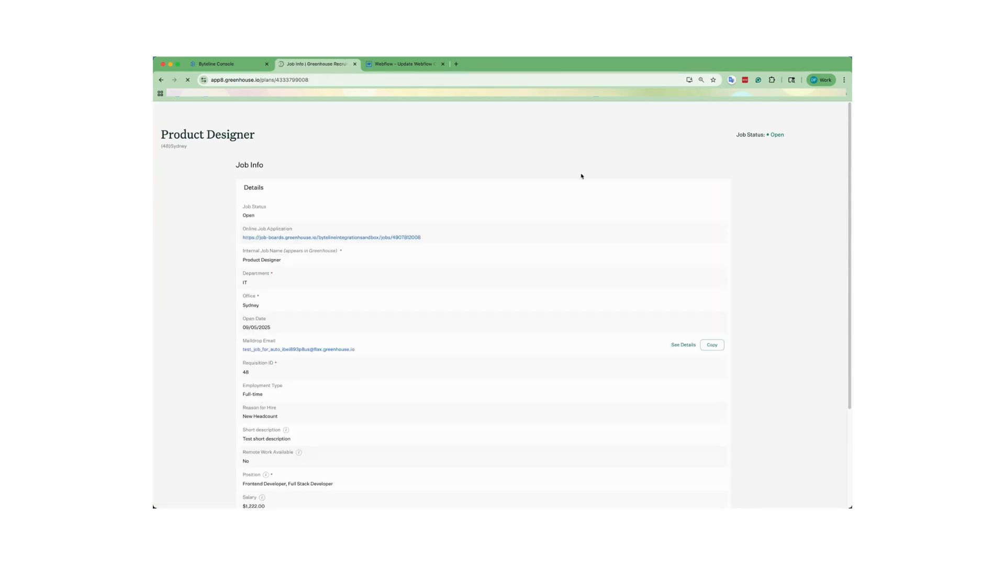
- Change the Product Designer job's status to Draft with On Hold as the close reason, and put the job in draft mode
{"action": "left_click", "coordinate": [262, 216]}
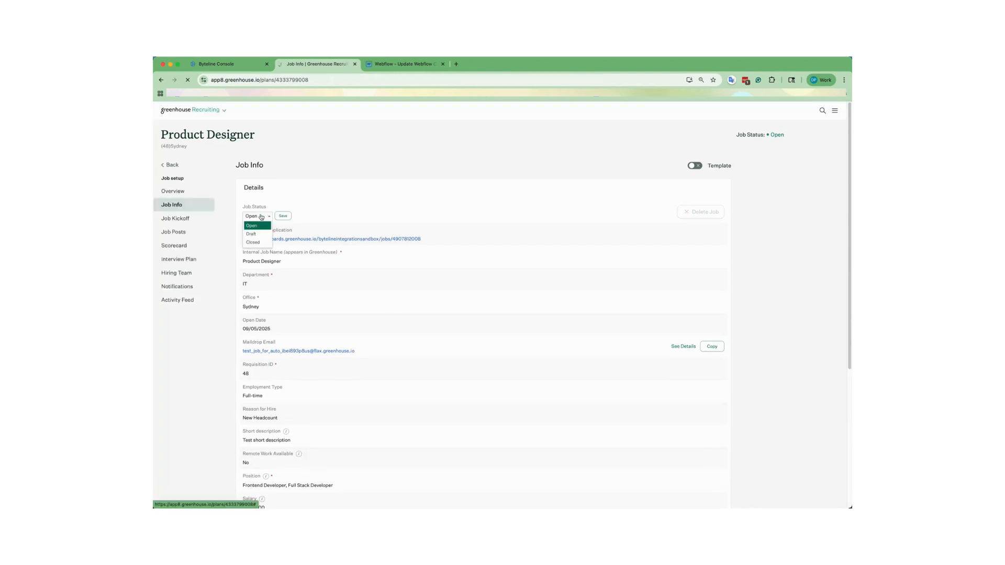
{"action": "left_click", "coordinate": [261, 234]}
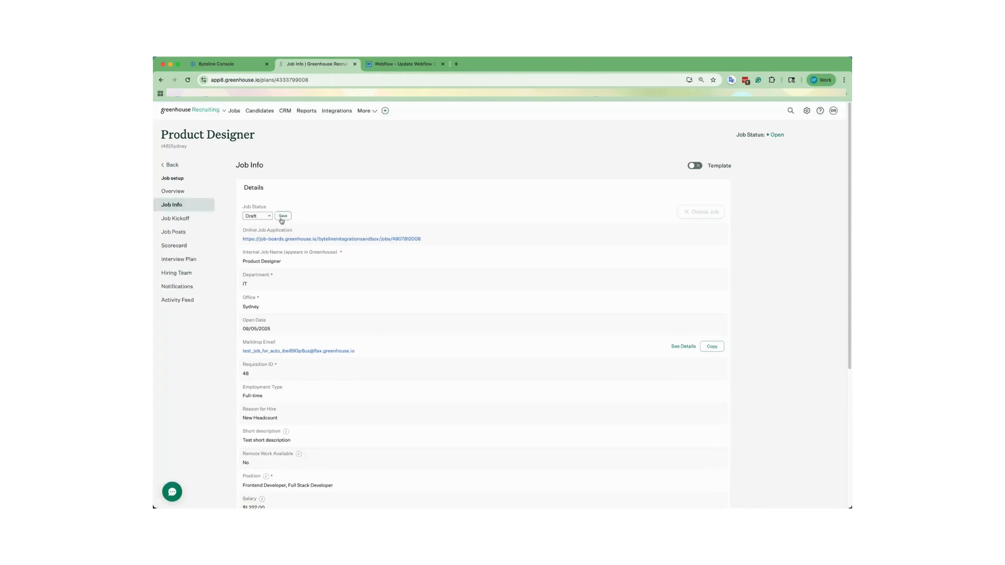
{"action": "left_click", "coordinate": [283, 216]}
{"action": "left_click", "coordinate": [460, 276]}
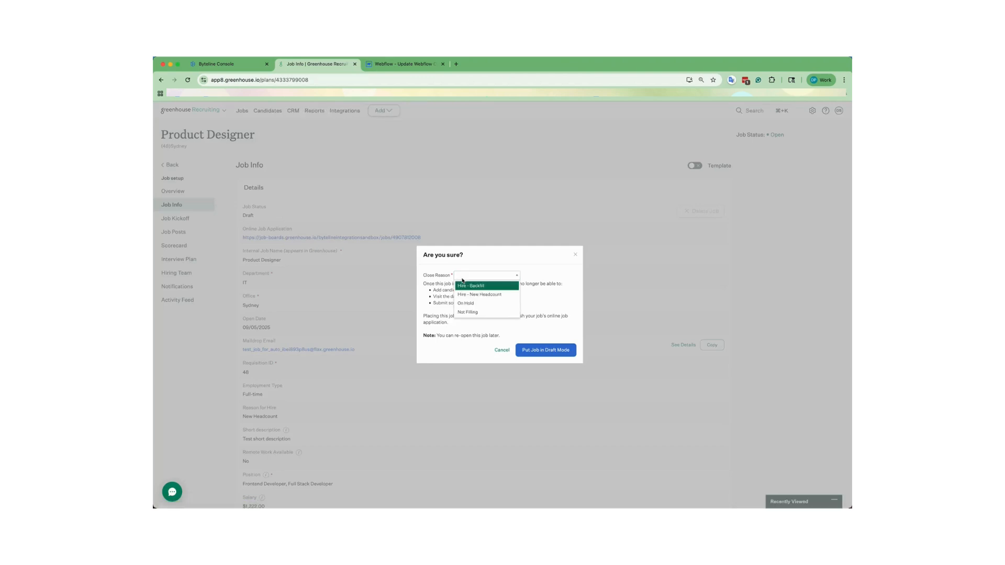
{"action": "left_click", "coordinate": [472, 302]}
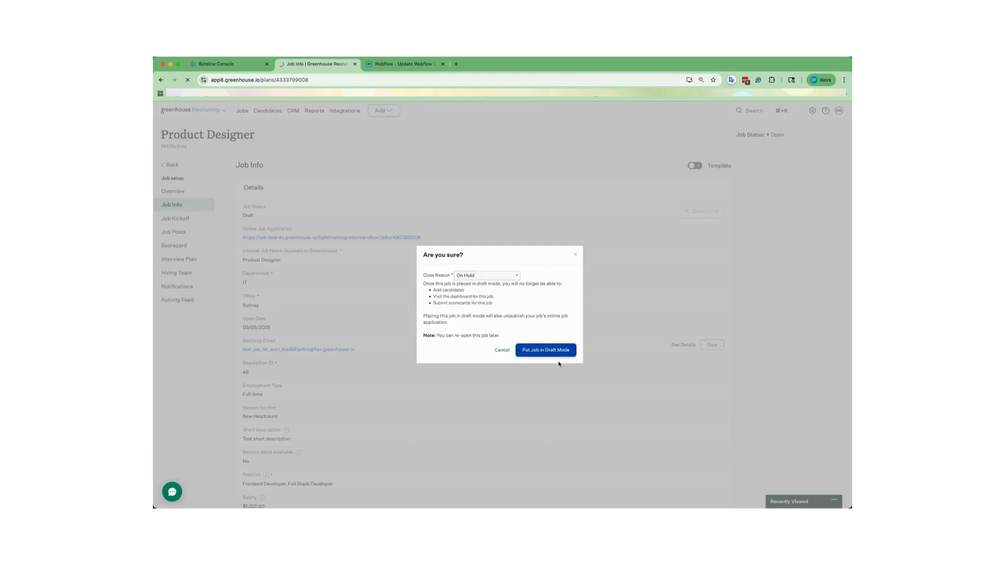
{"action": "left_click", "coordinate": [557, 354]}
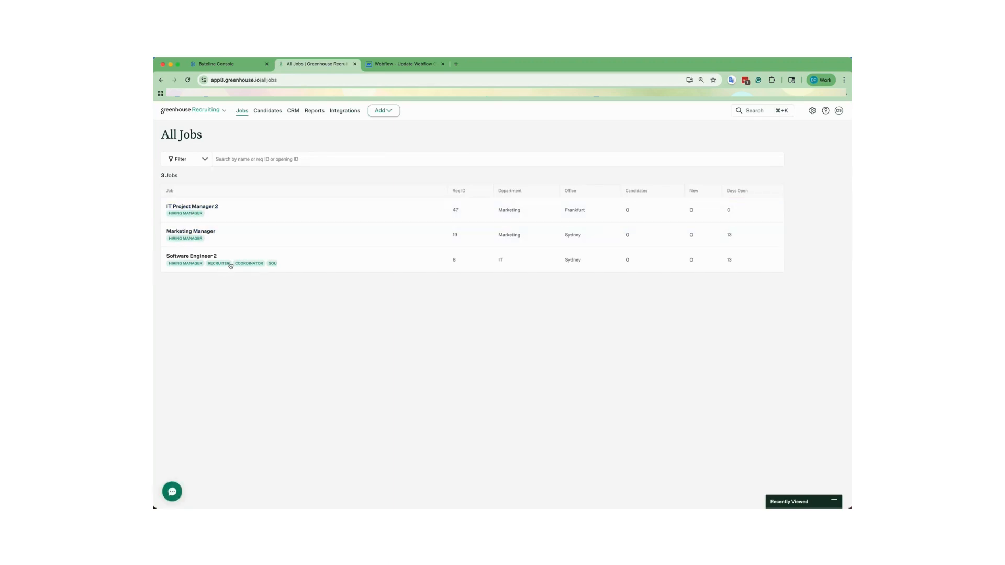
- Switch to Byteline Console, expand the newest Delete entry in the change history, and examine its job title and other old values
{"action": "left_click", "coordinate": [225, 64]}
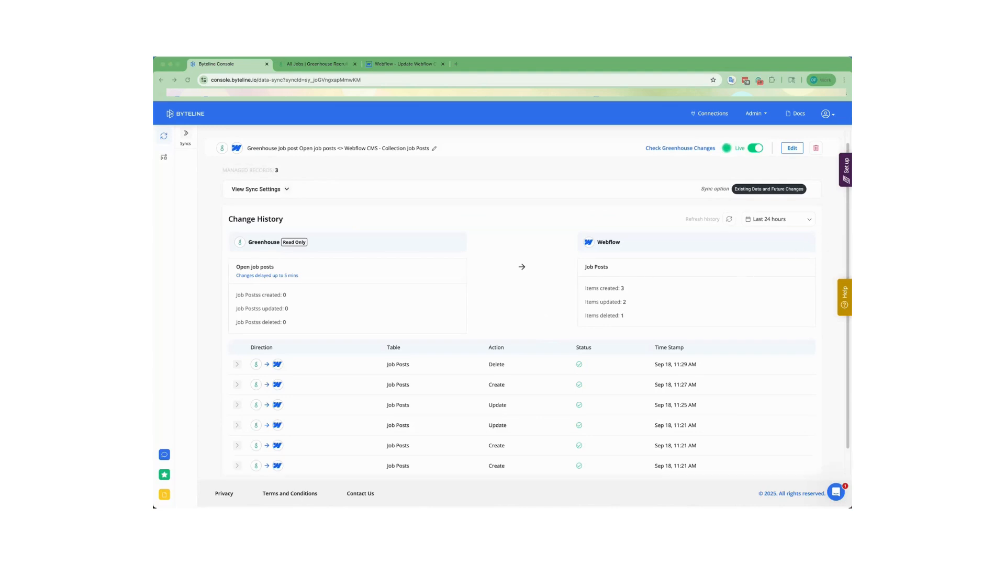
{"action": "left_click", "coordinate": [237, 365]}
{"action": "scroll", "coordinate": [433, 394], "scroll_direction": "down", "scroll_amount": 3}
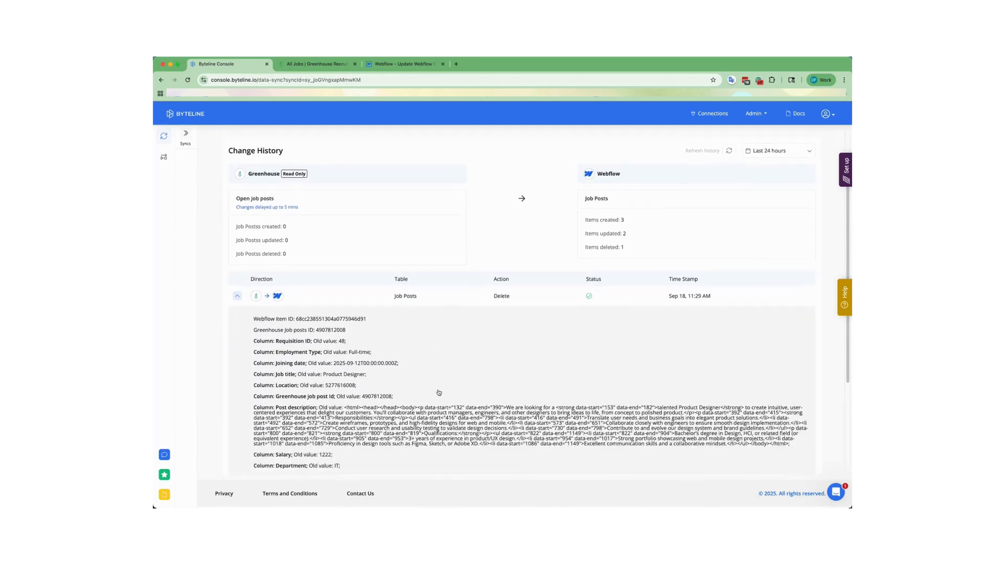
{"action": "scroll", "coordinate": [421, 387], "scroll_direction": "down", "scroll_amount": 2}
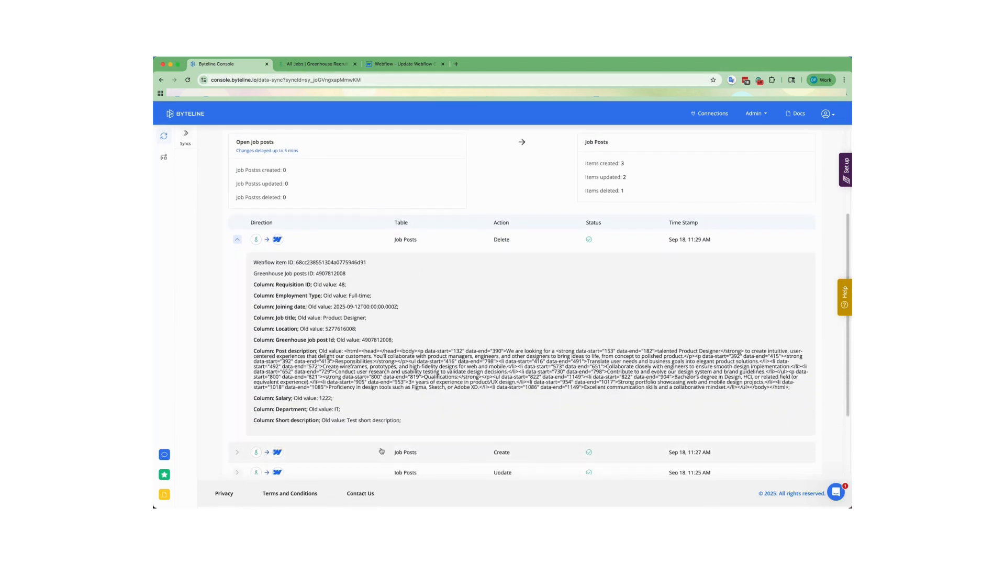
{"action": "left_click_drag", "start_coordinate": [323, 317], "coordinate": [350, 318]}
{"action": "scroll", "coordinate": [361, 316], "scroll_direction": "up", "scroll_amount": 2}
- Switch to Webflow and reload the Job Posts collection to check for Product Designer, and return to Byteline Console
{"action": "left_click", "coordinate": [401, 63]}
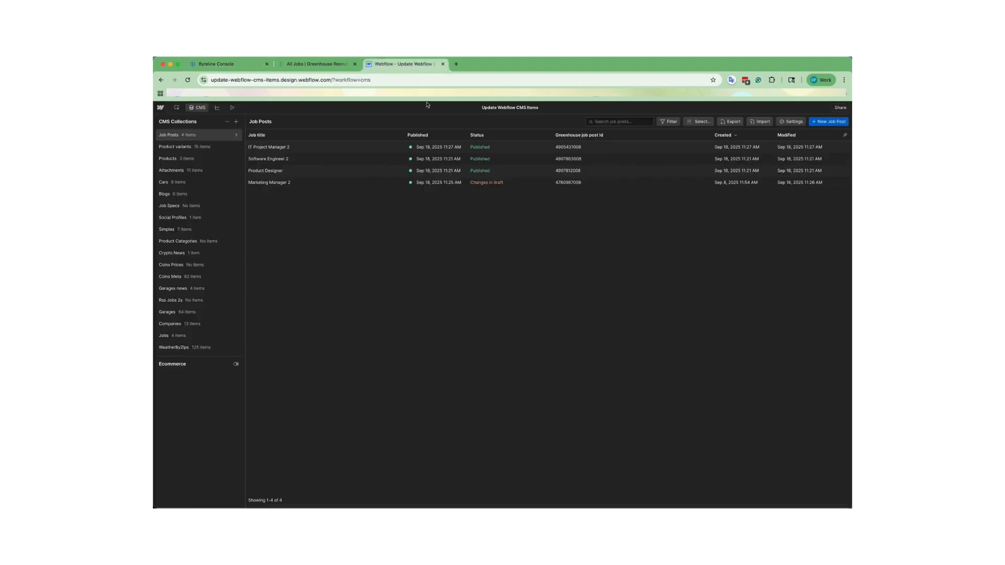
{"action": "left_click", "coordinate": [188, 81]}
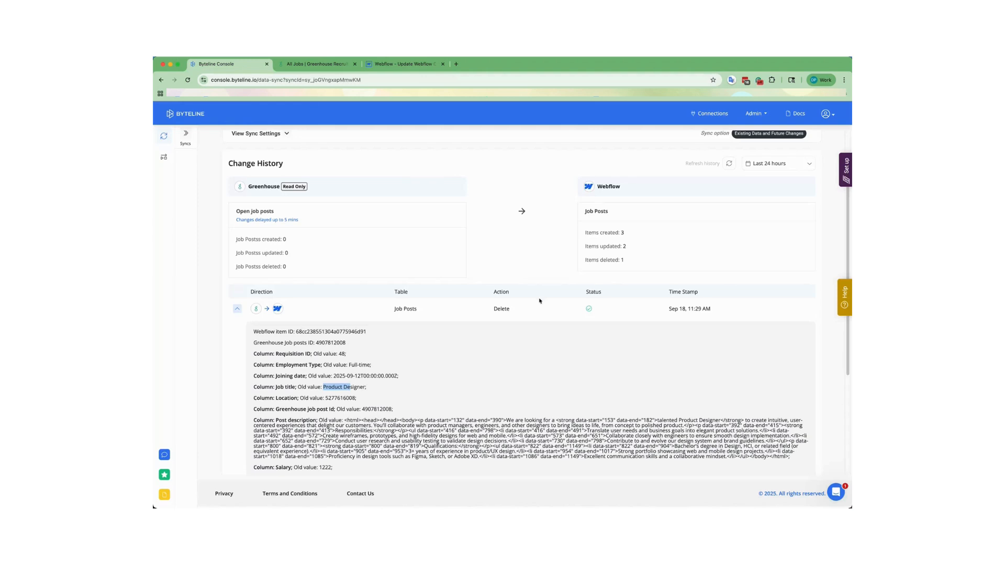
{"action": "left_click", "coordinate": [216, 64]}
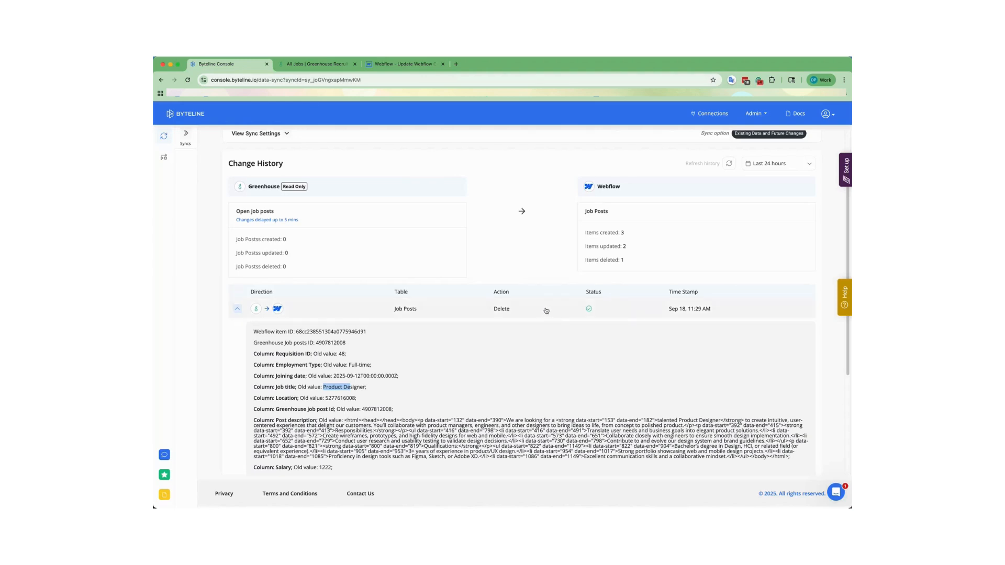